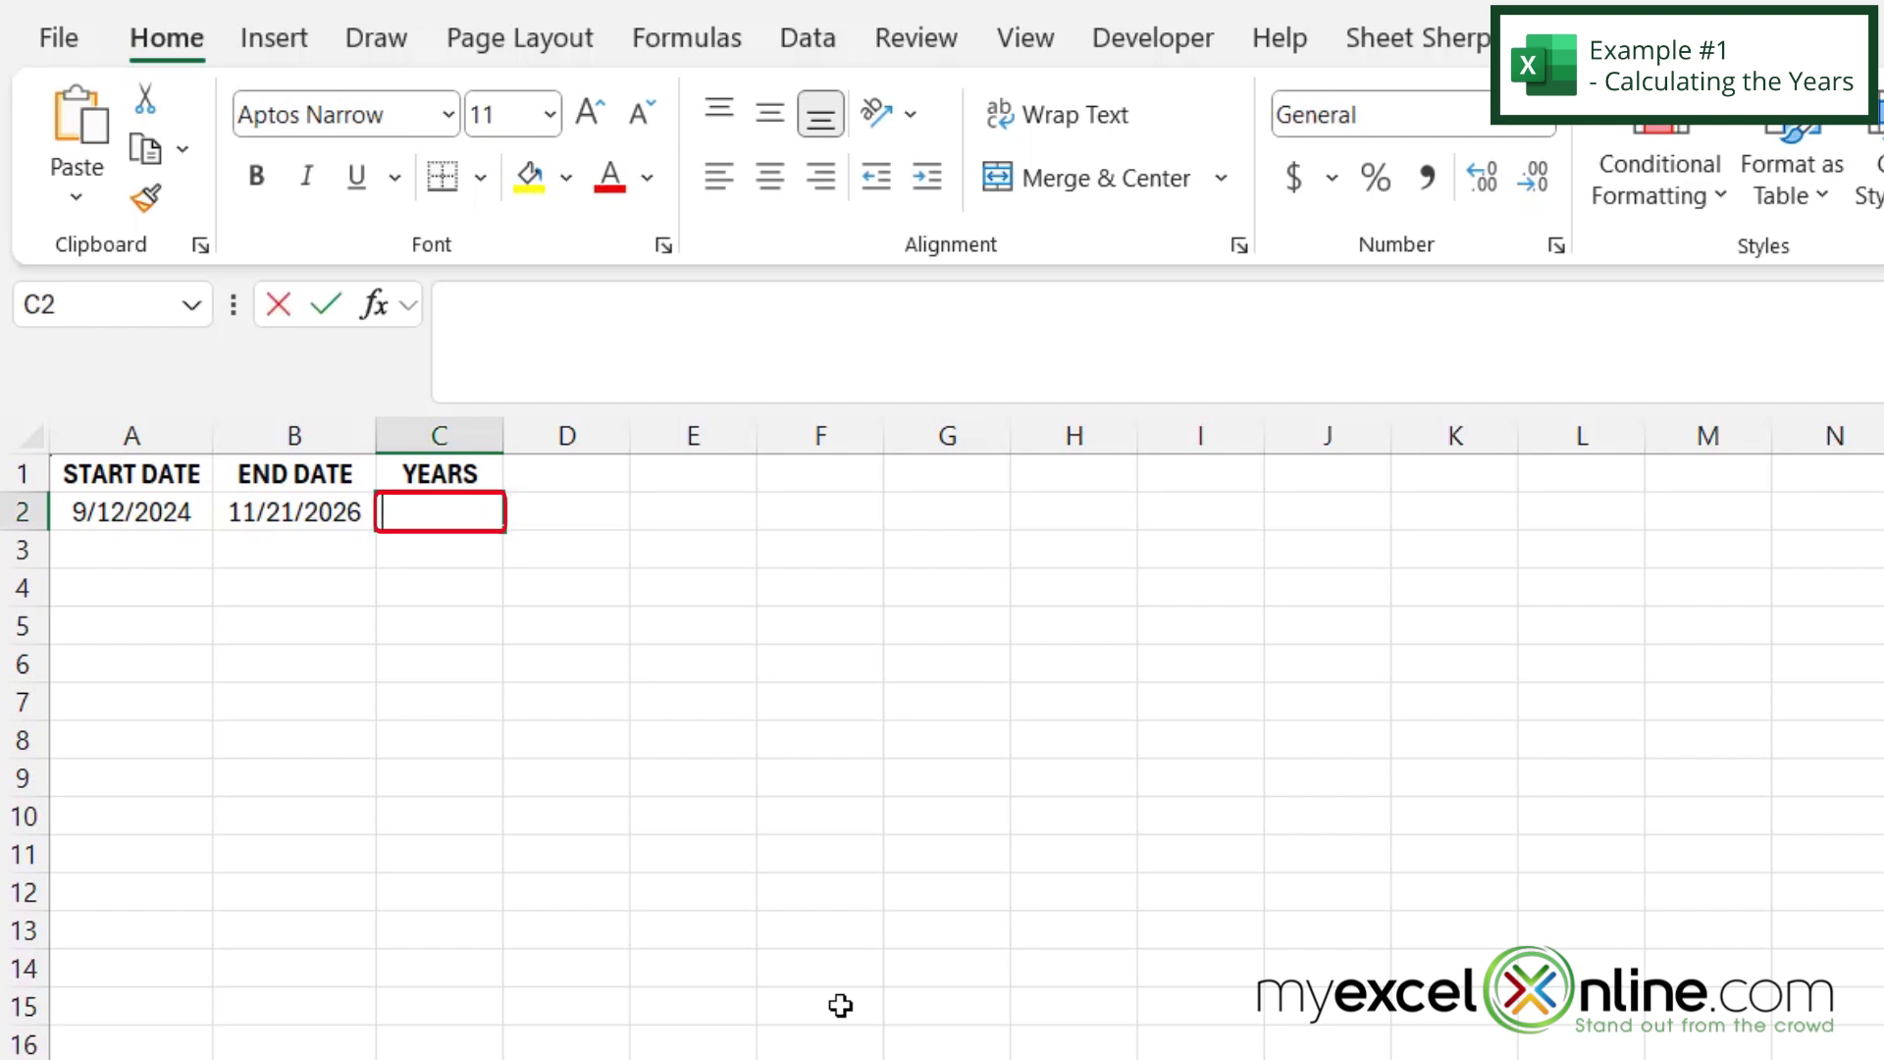
pyautogui.write('=datedif')
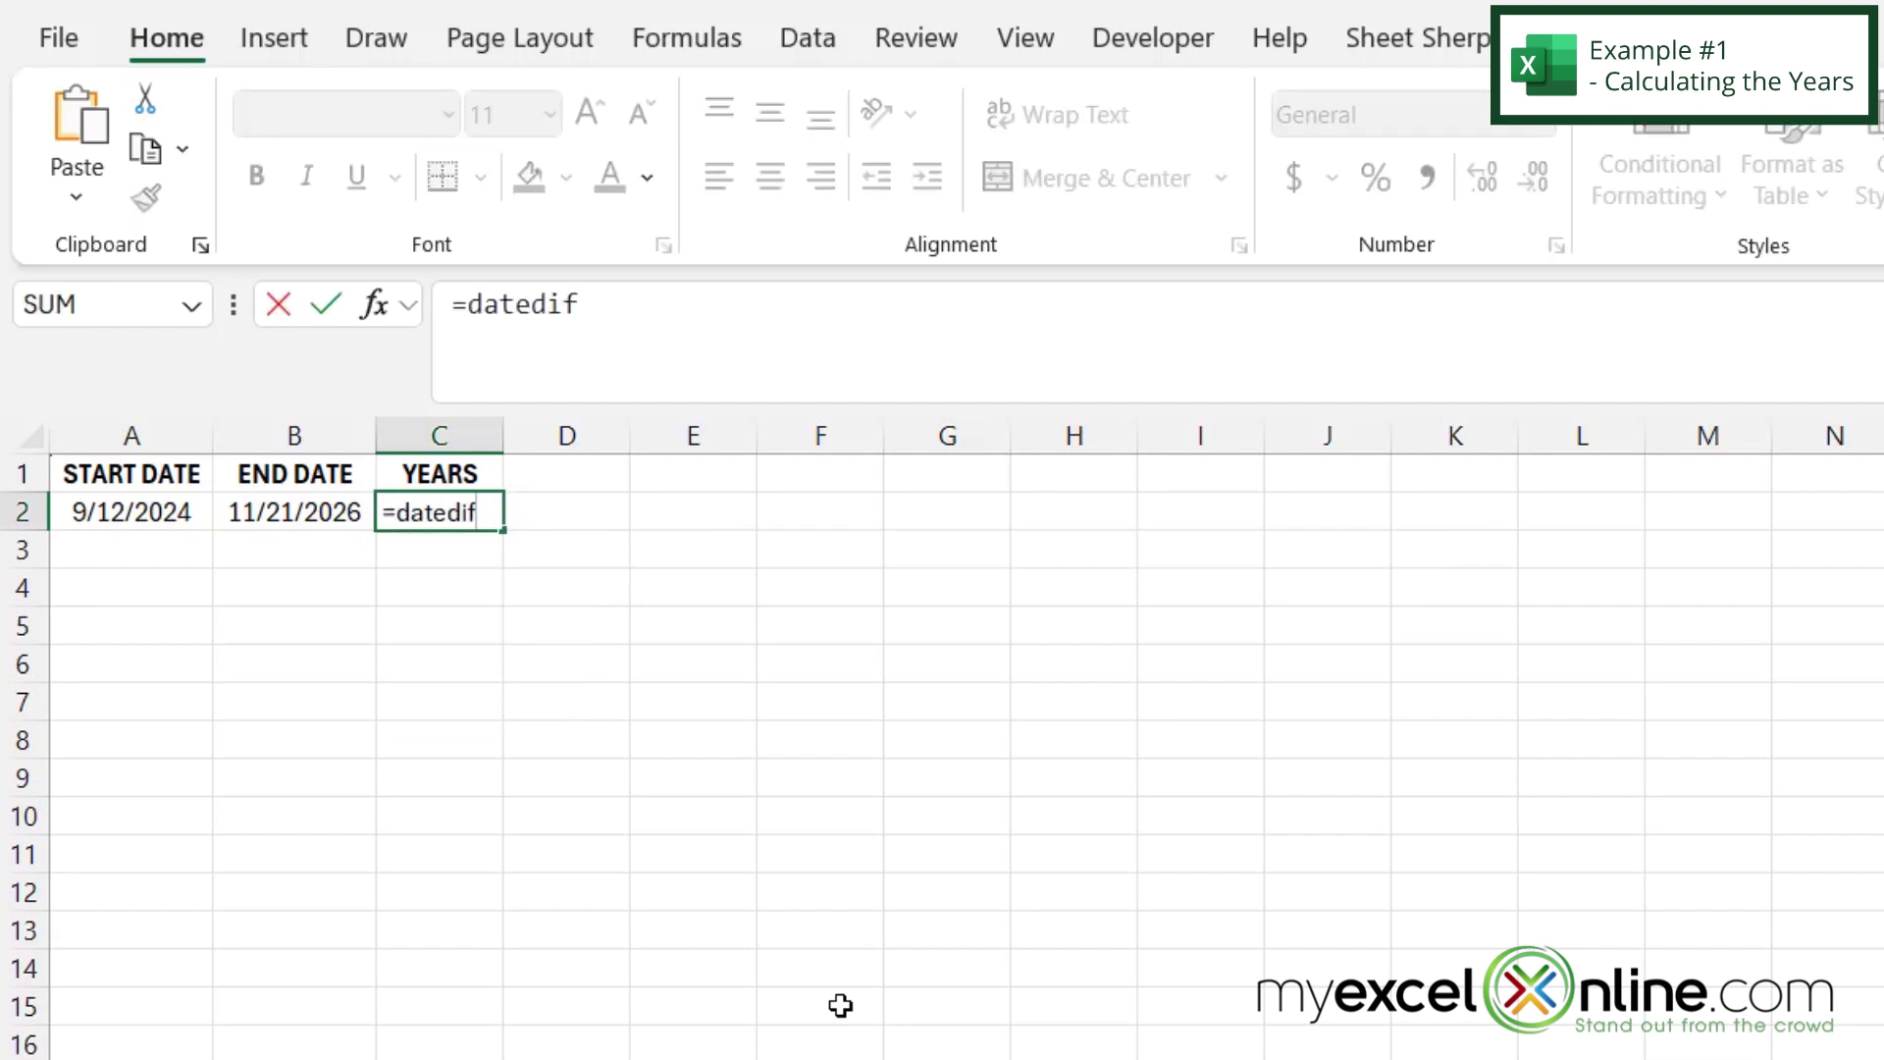
pyautogui.write('(')
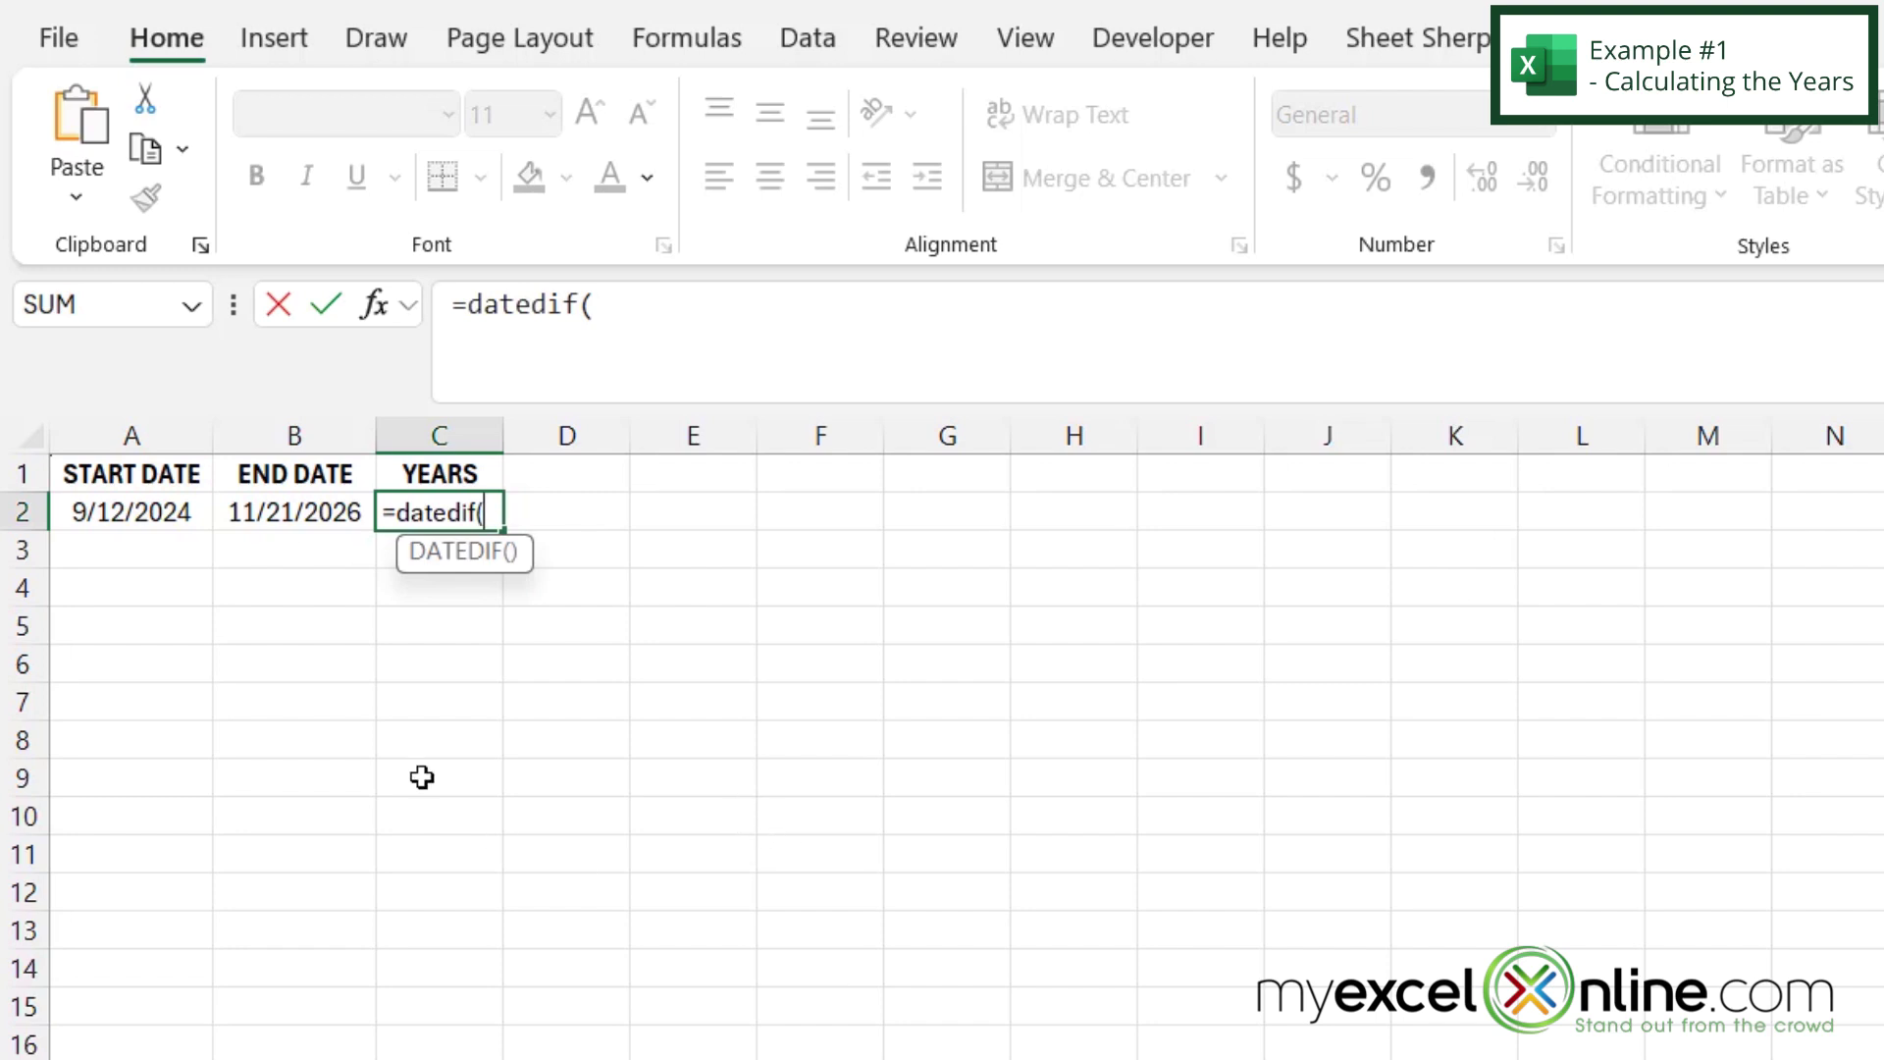
# Enter =DATEDIF(A2,B2,"y") in C2 so it returns 2 whole years
pyautogui.click(133, 513)
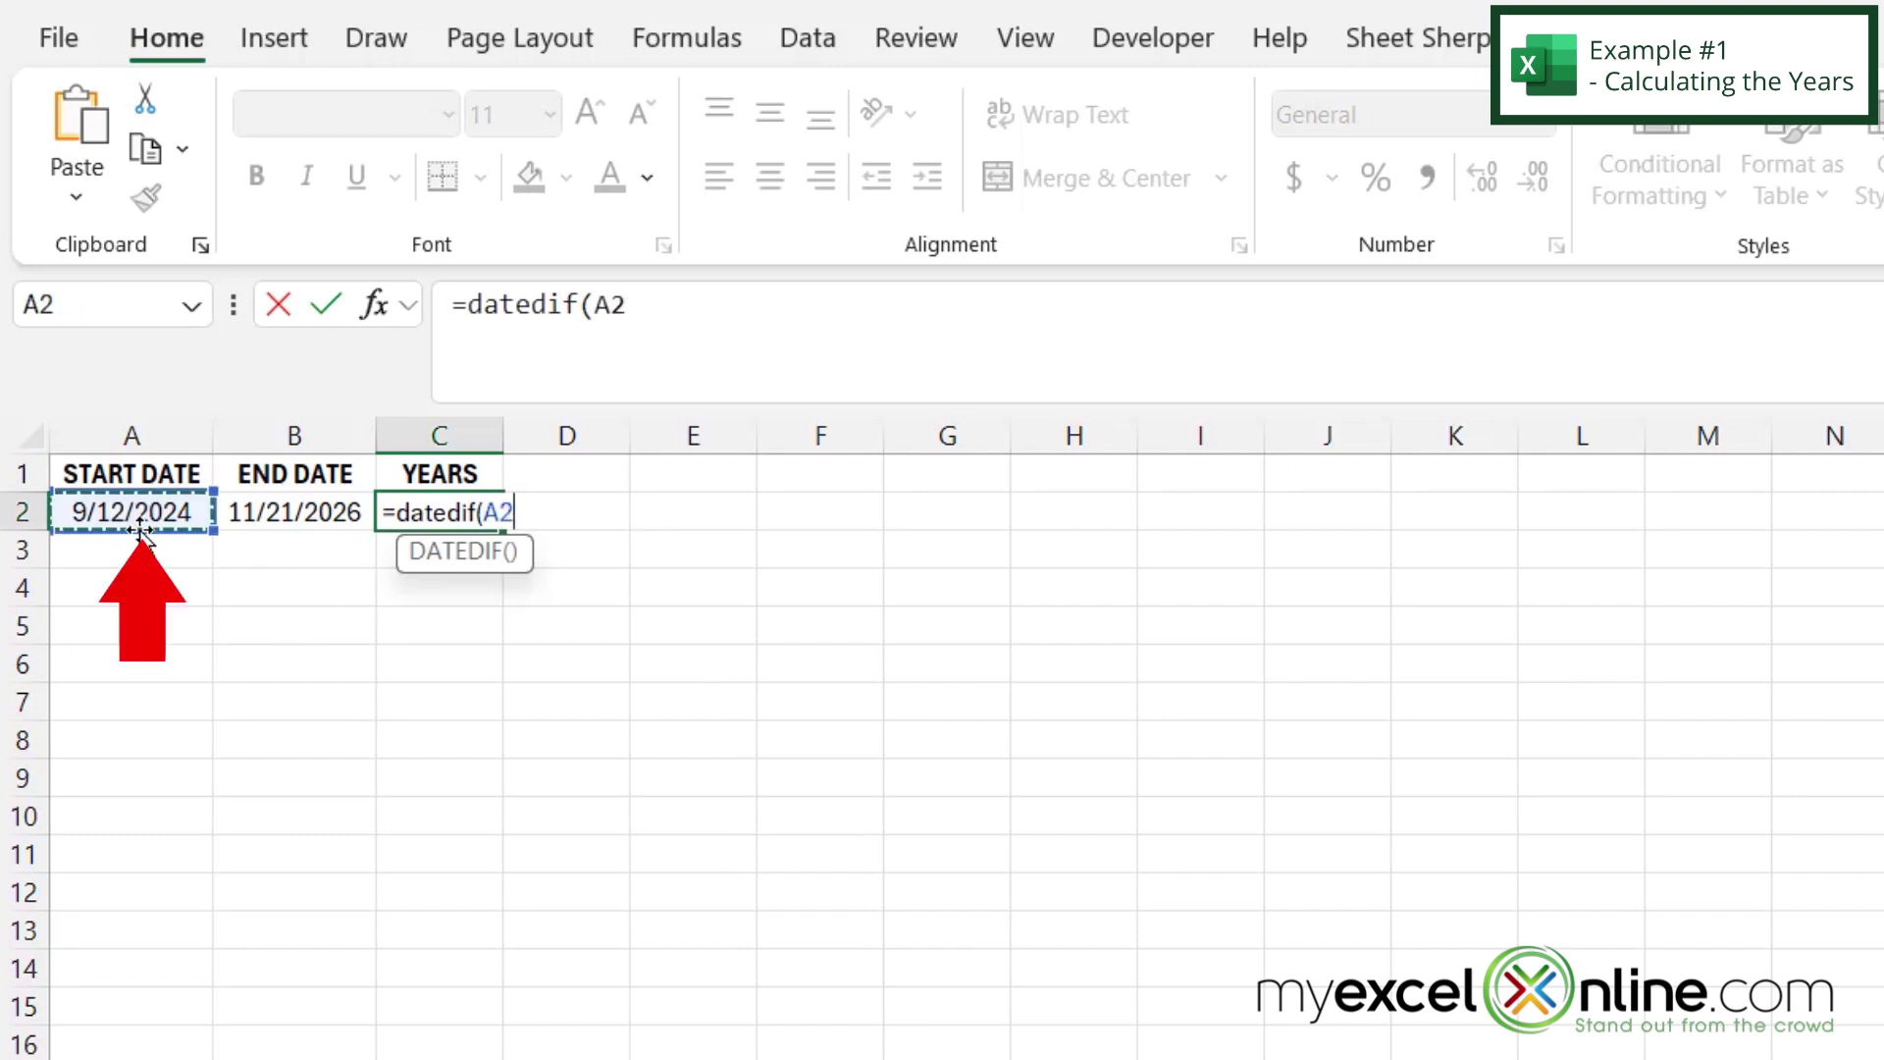
pyautogui.write(',')
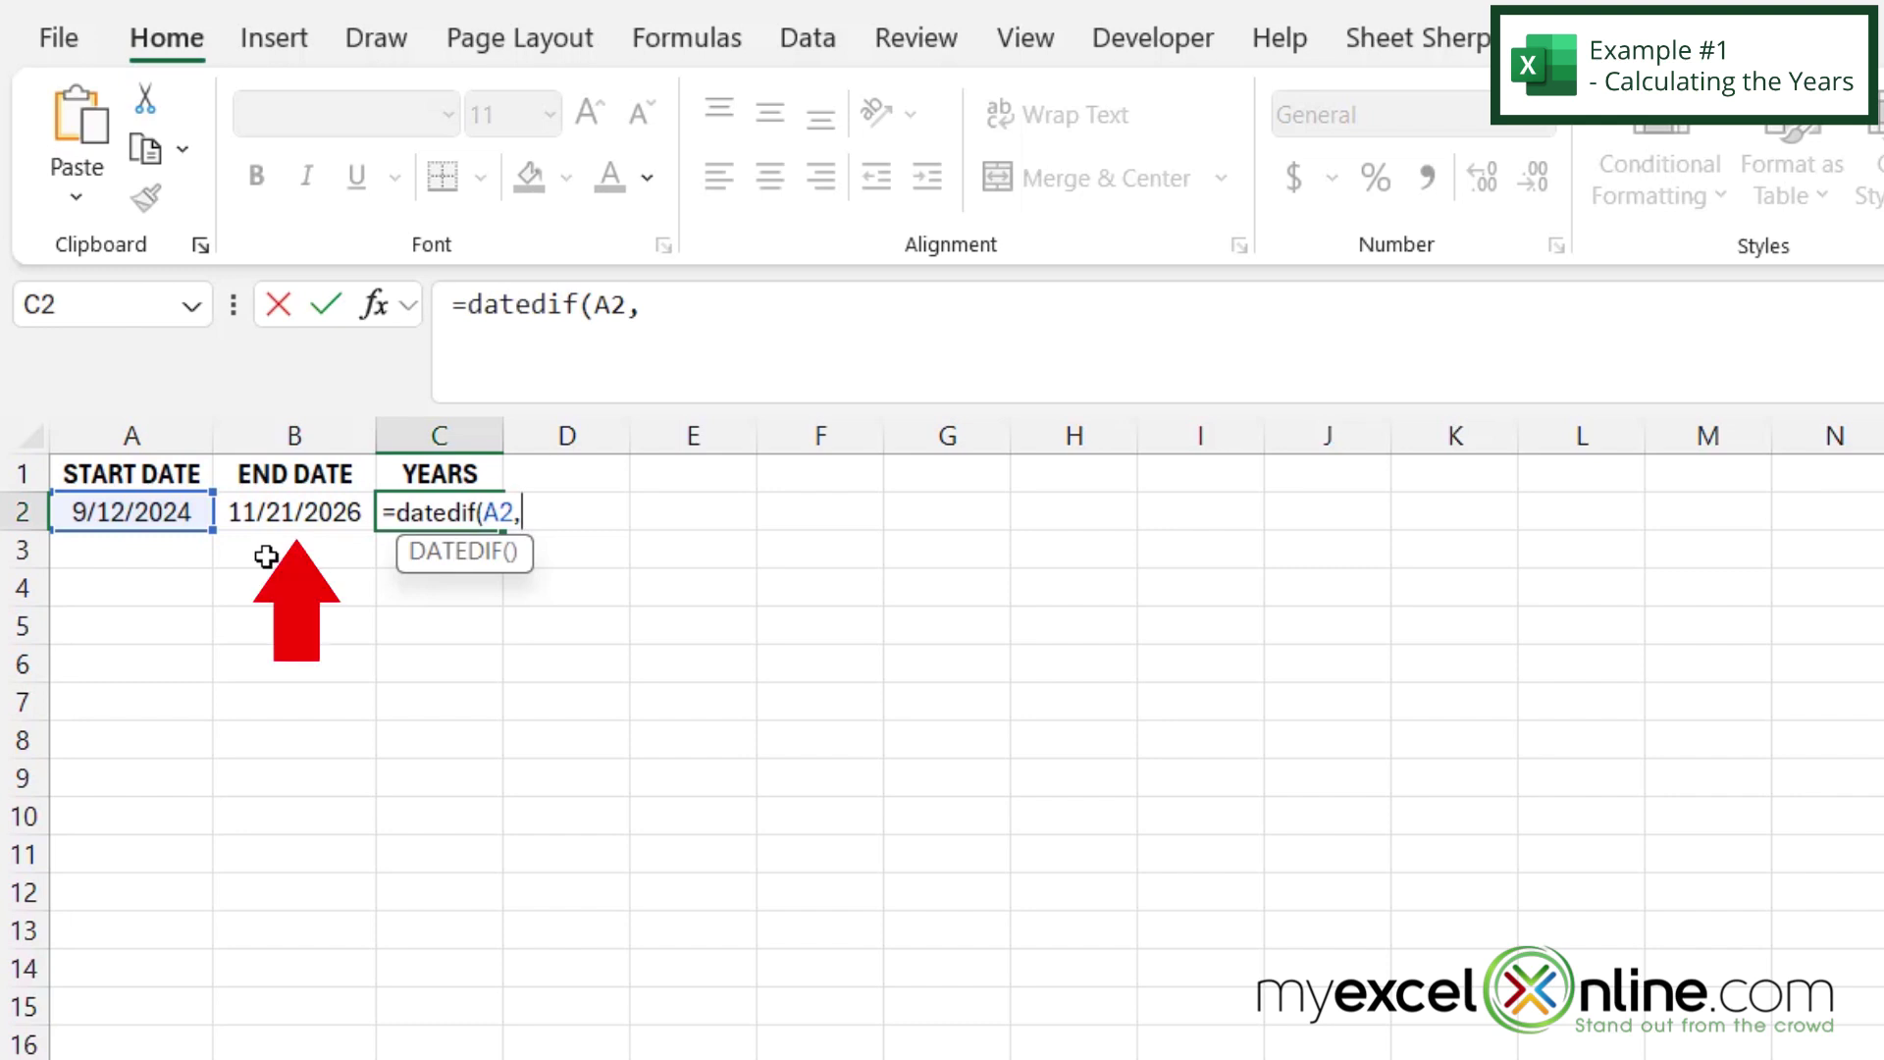
pyautogui.click(303, 513)
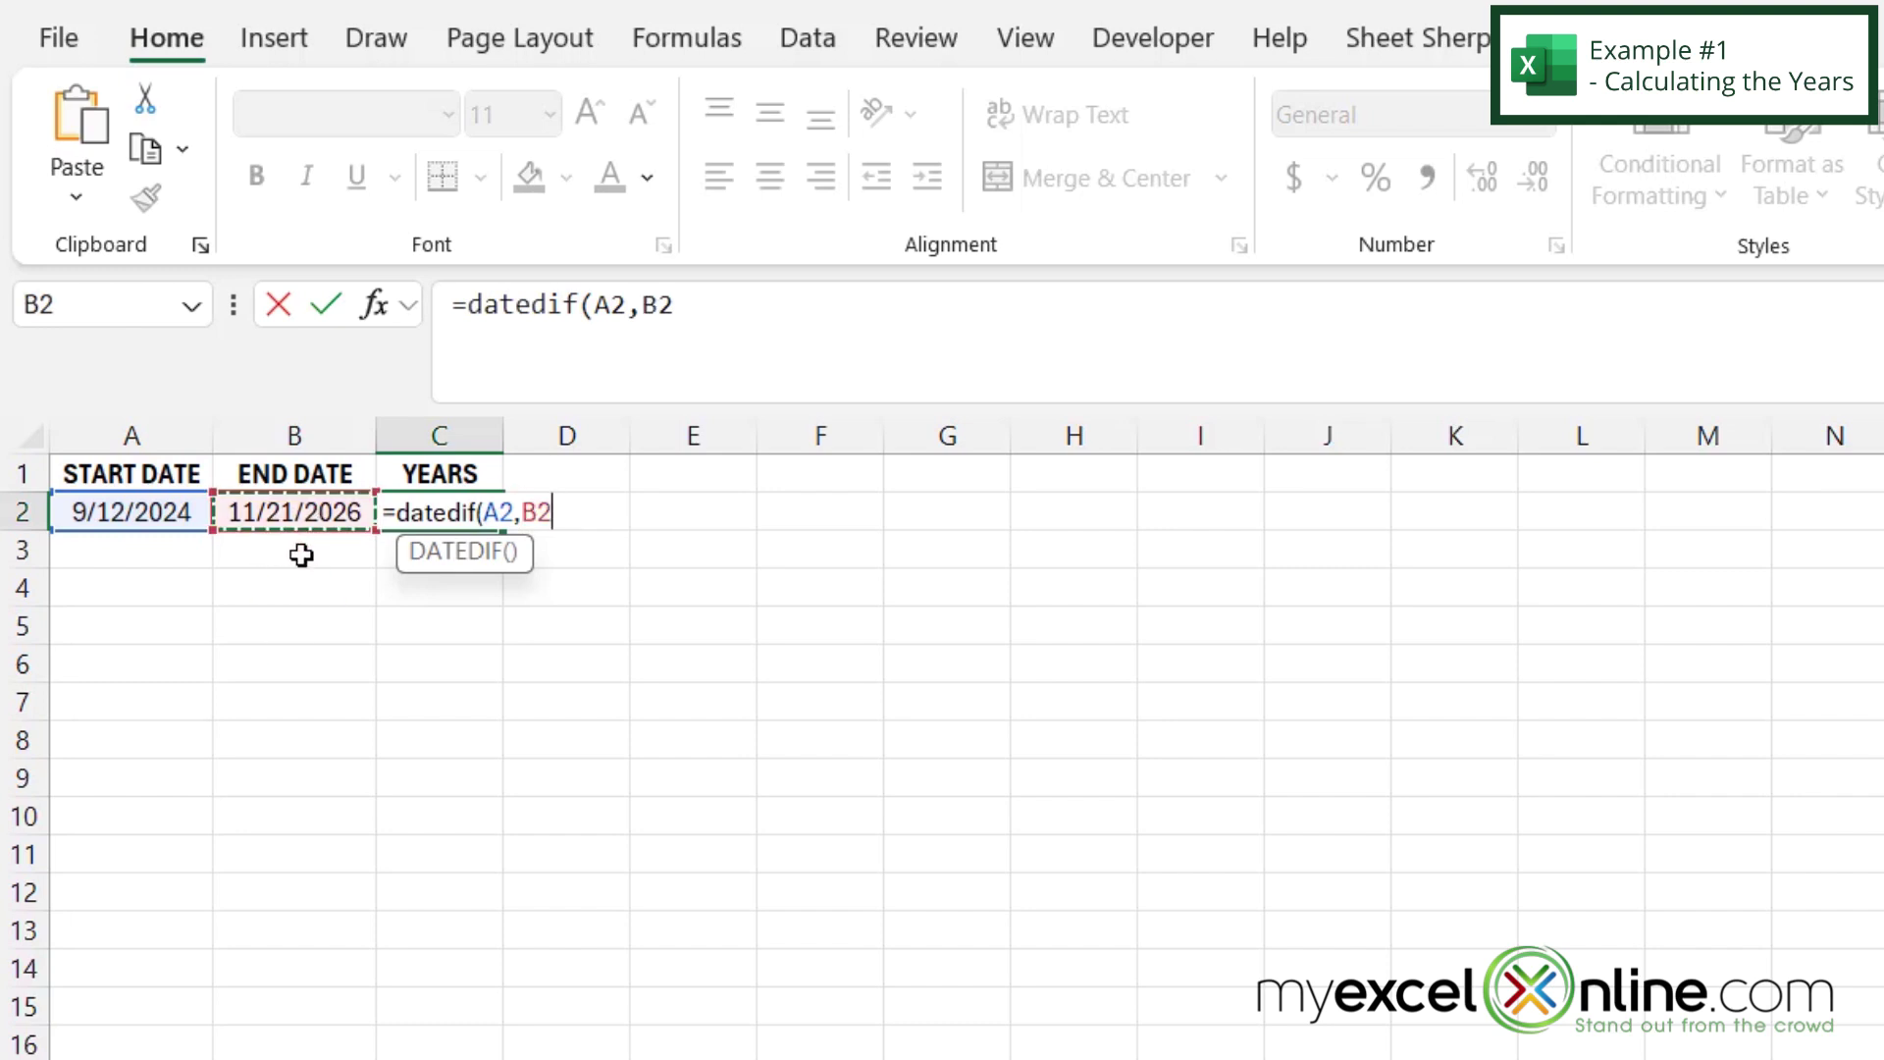
pyautogui.write(',')
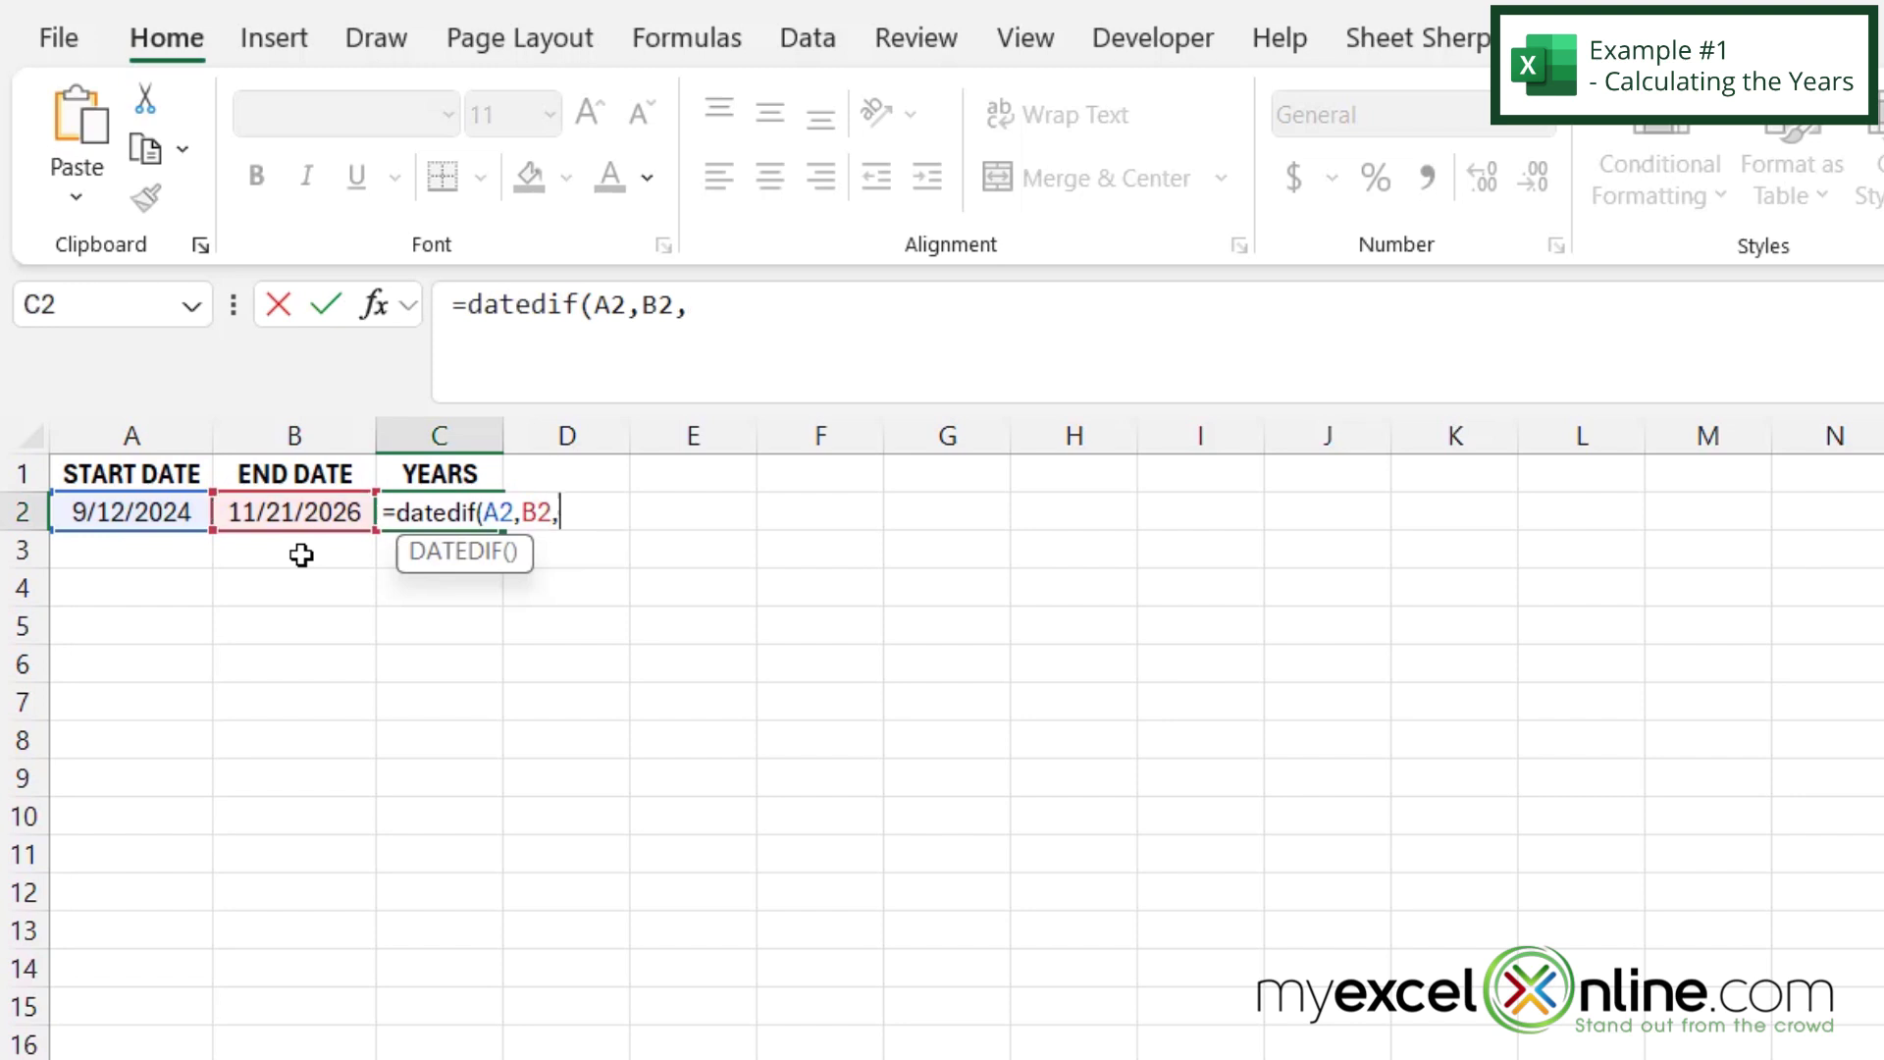
pyautogui.write('"')
pyautogui.write('y"')
pyautogui.write(')')
pyautogui.press('Return')
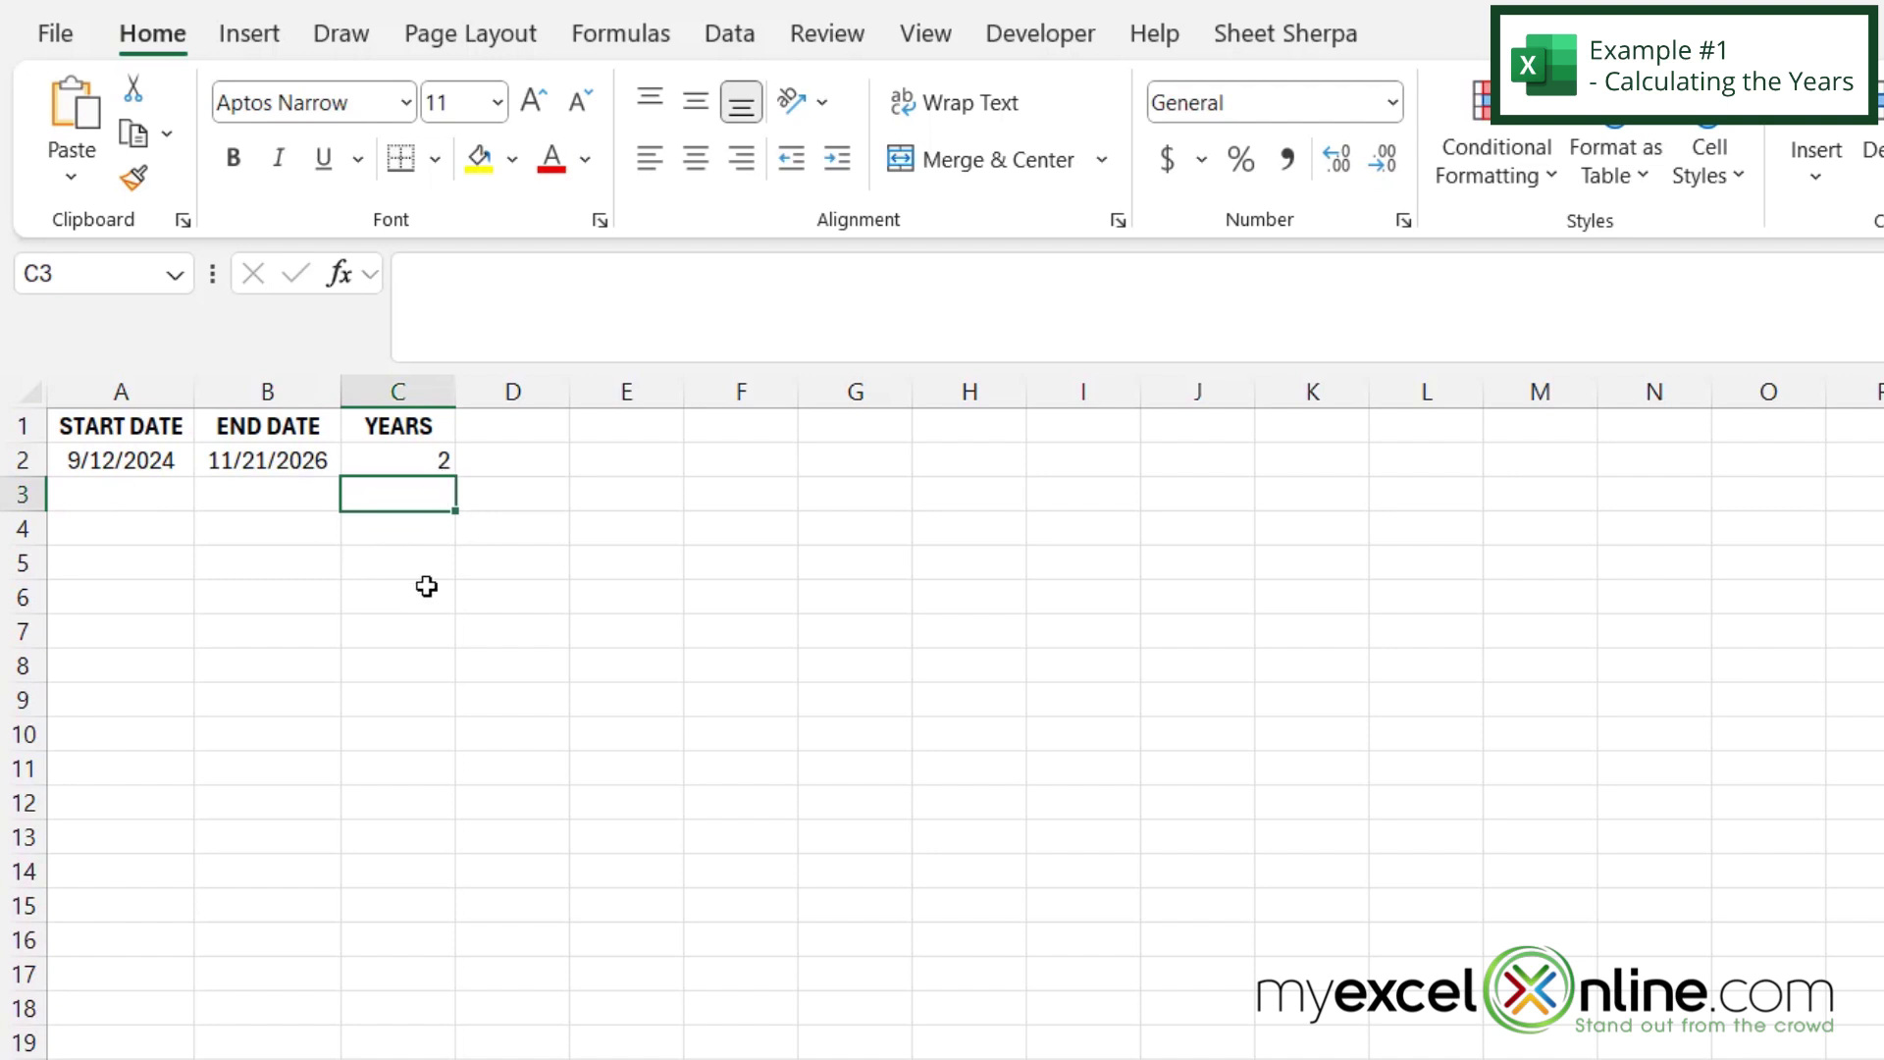
# Change the end date in B2 to 9/1/26 so the YEARS result drops to 1
pyautogui.click(225, 460)
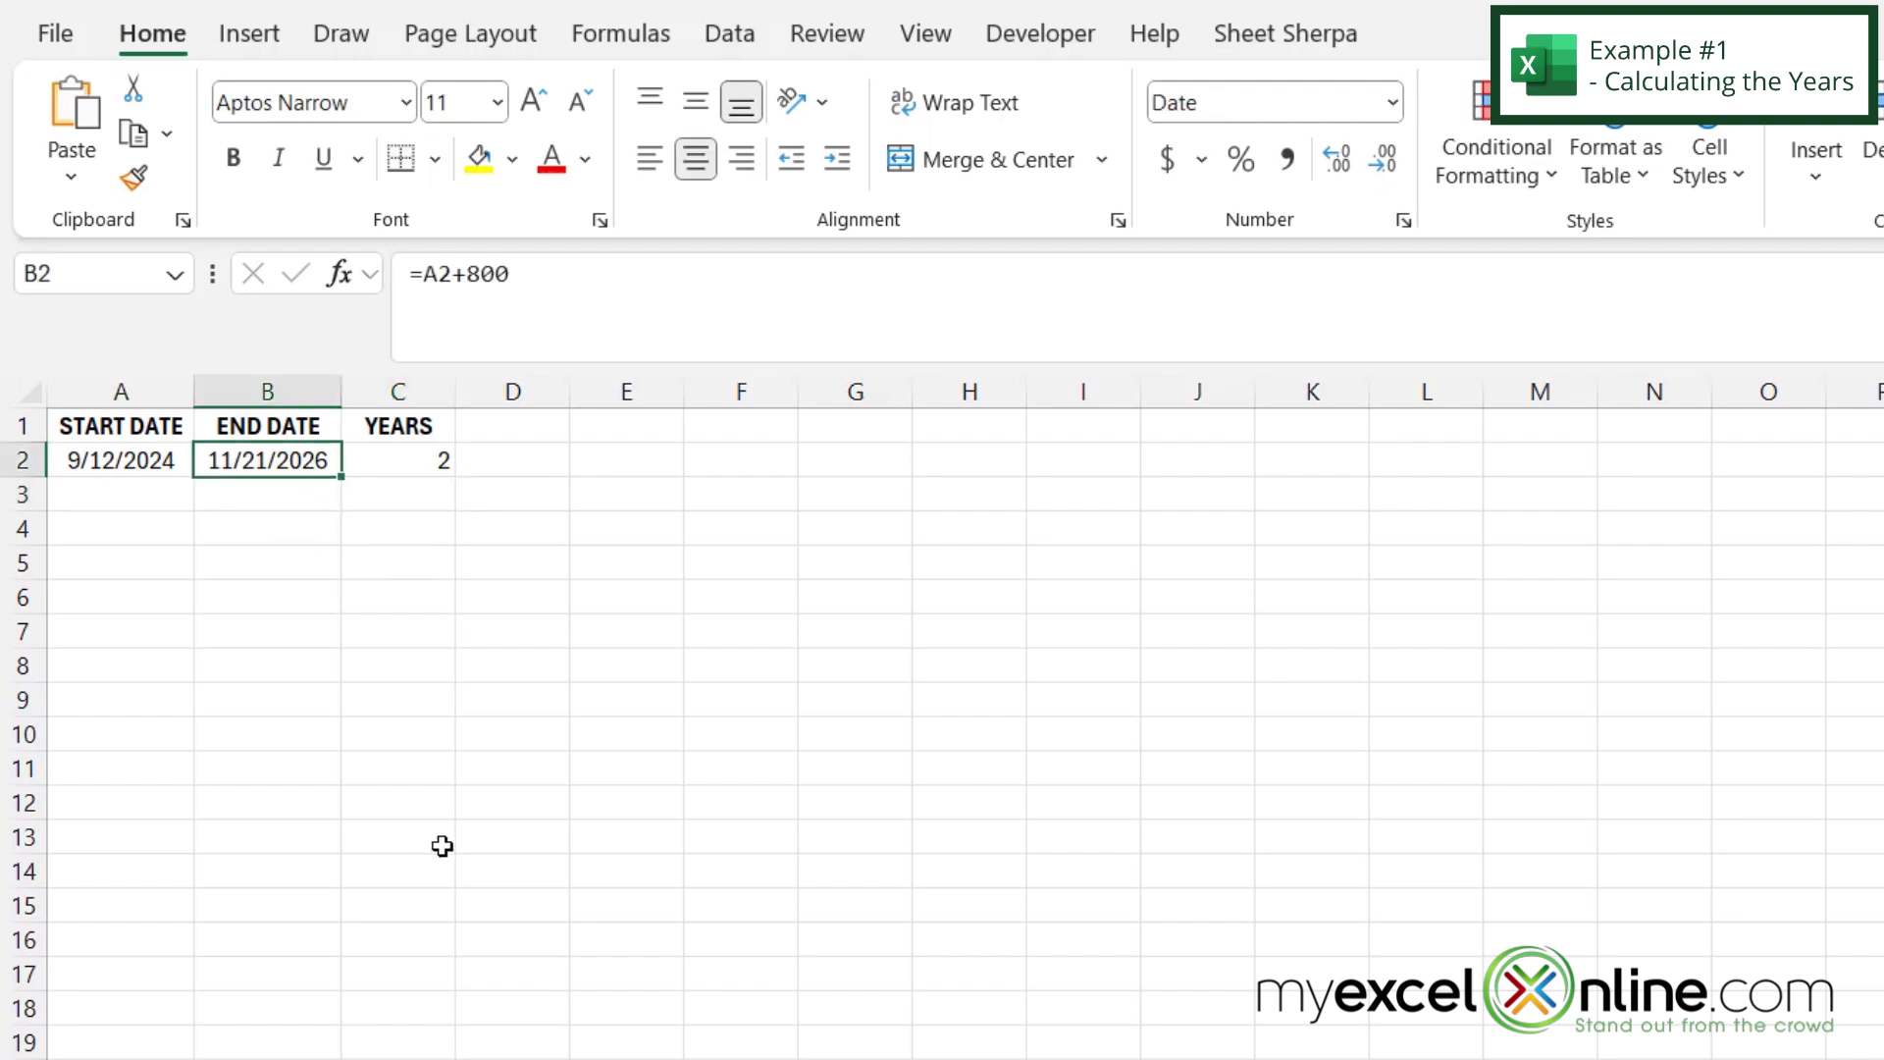
pyautogui.write('9/1/')
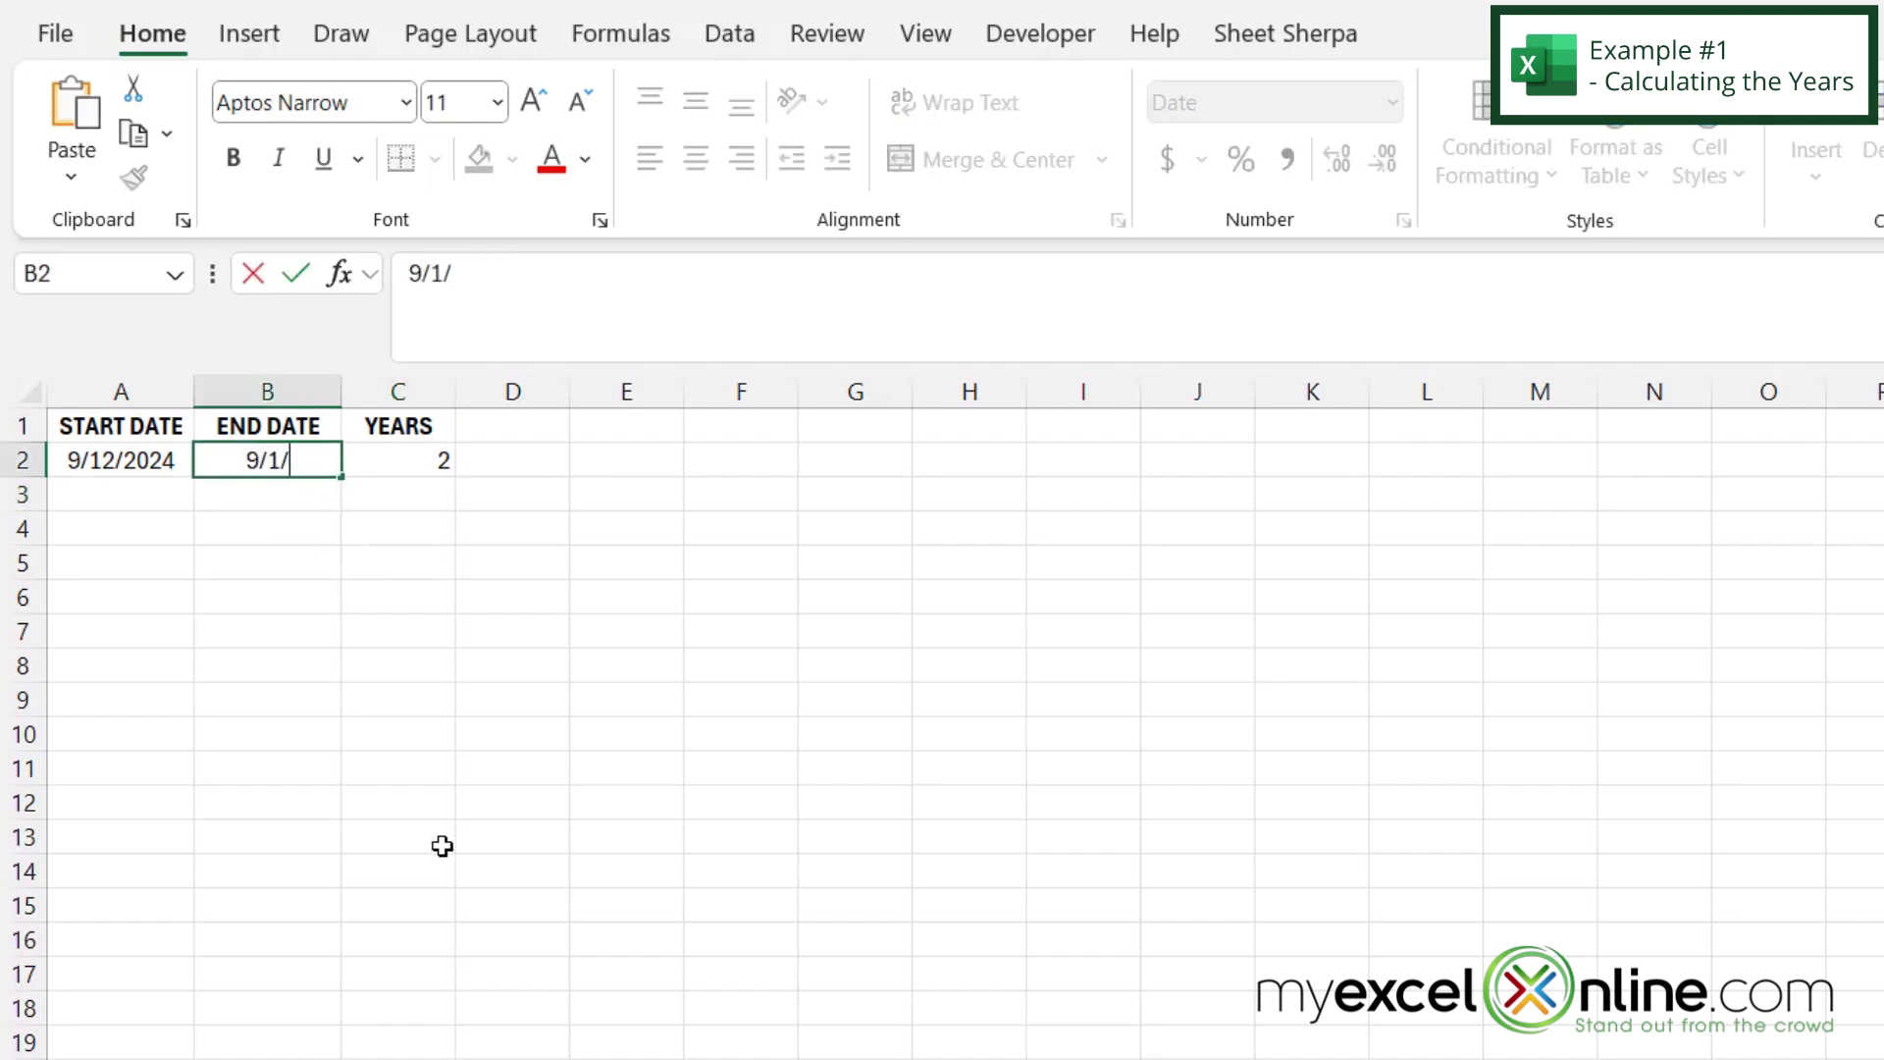
pyautogui.write('26')
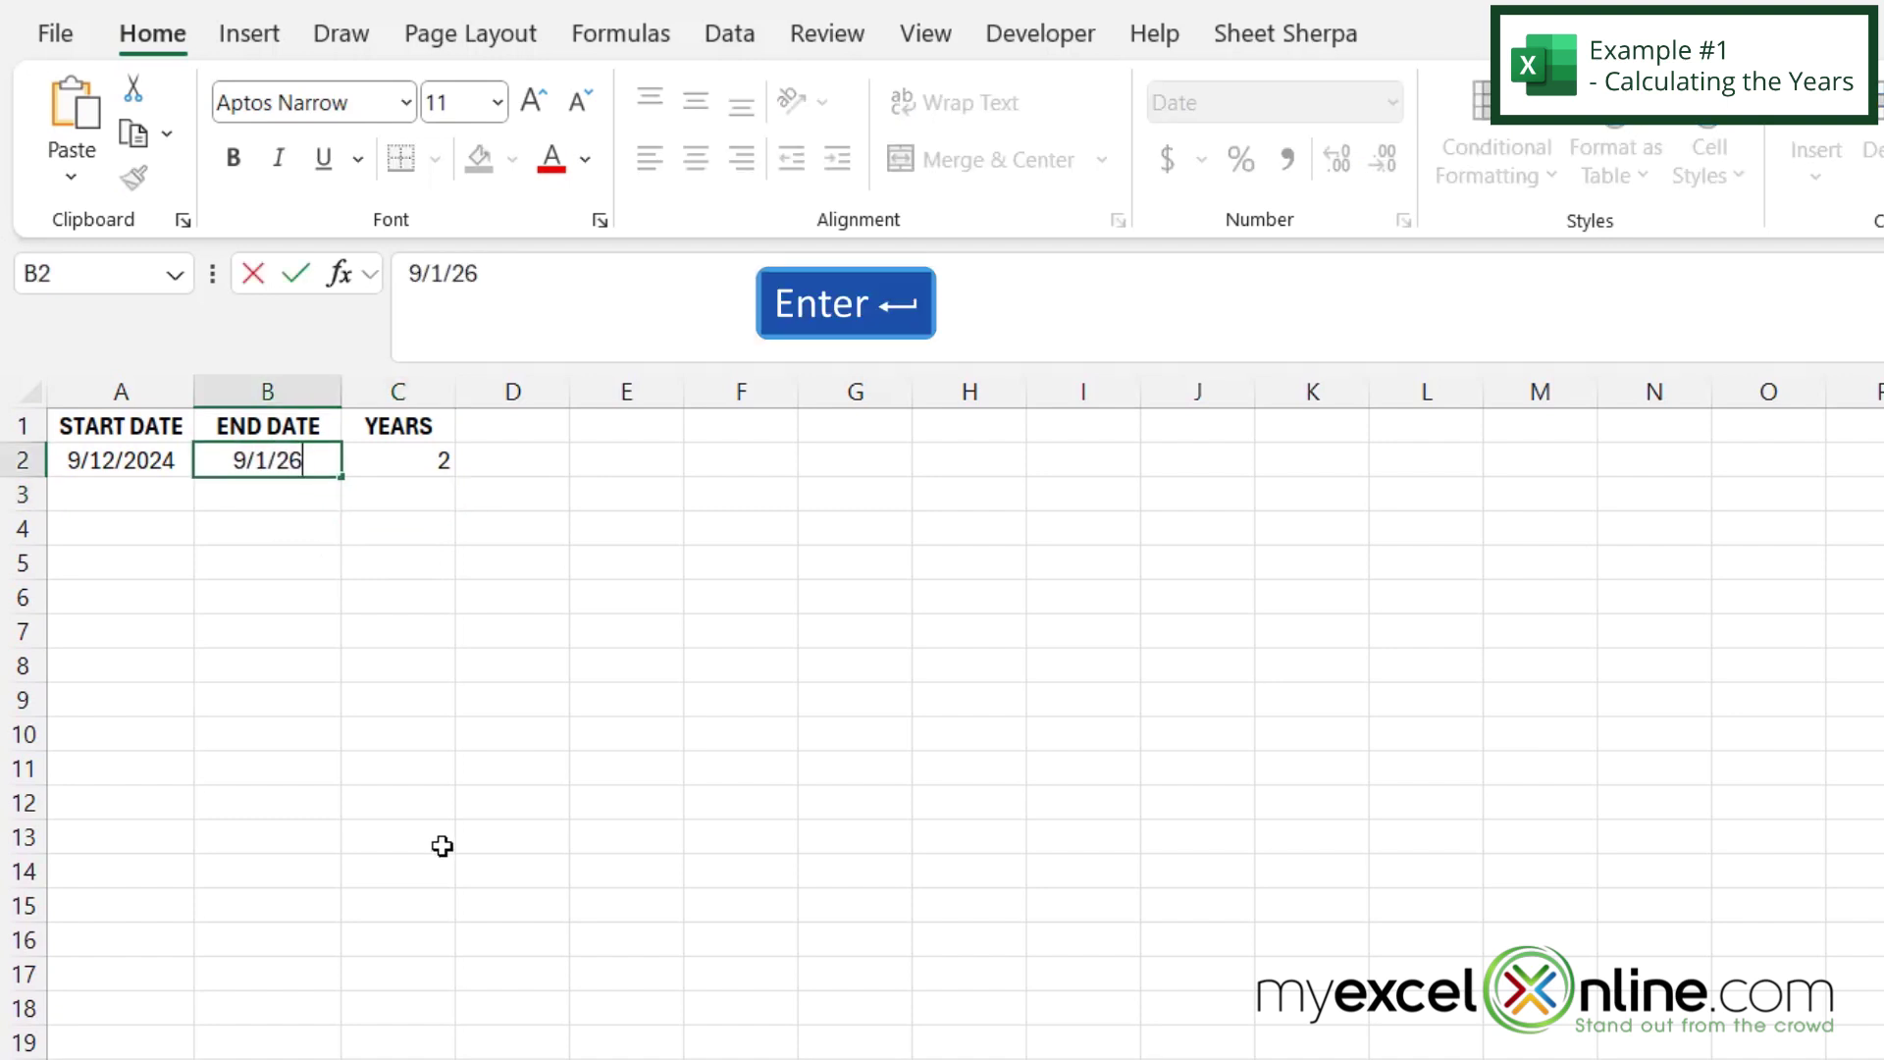
pyautogui.press('Return')
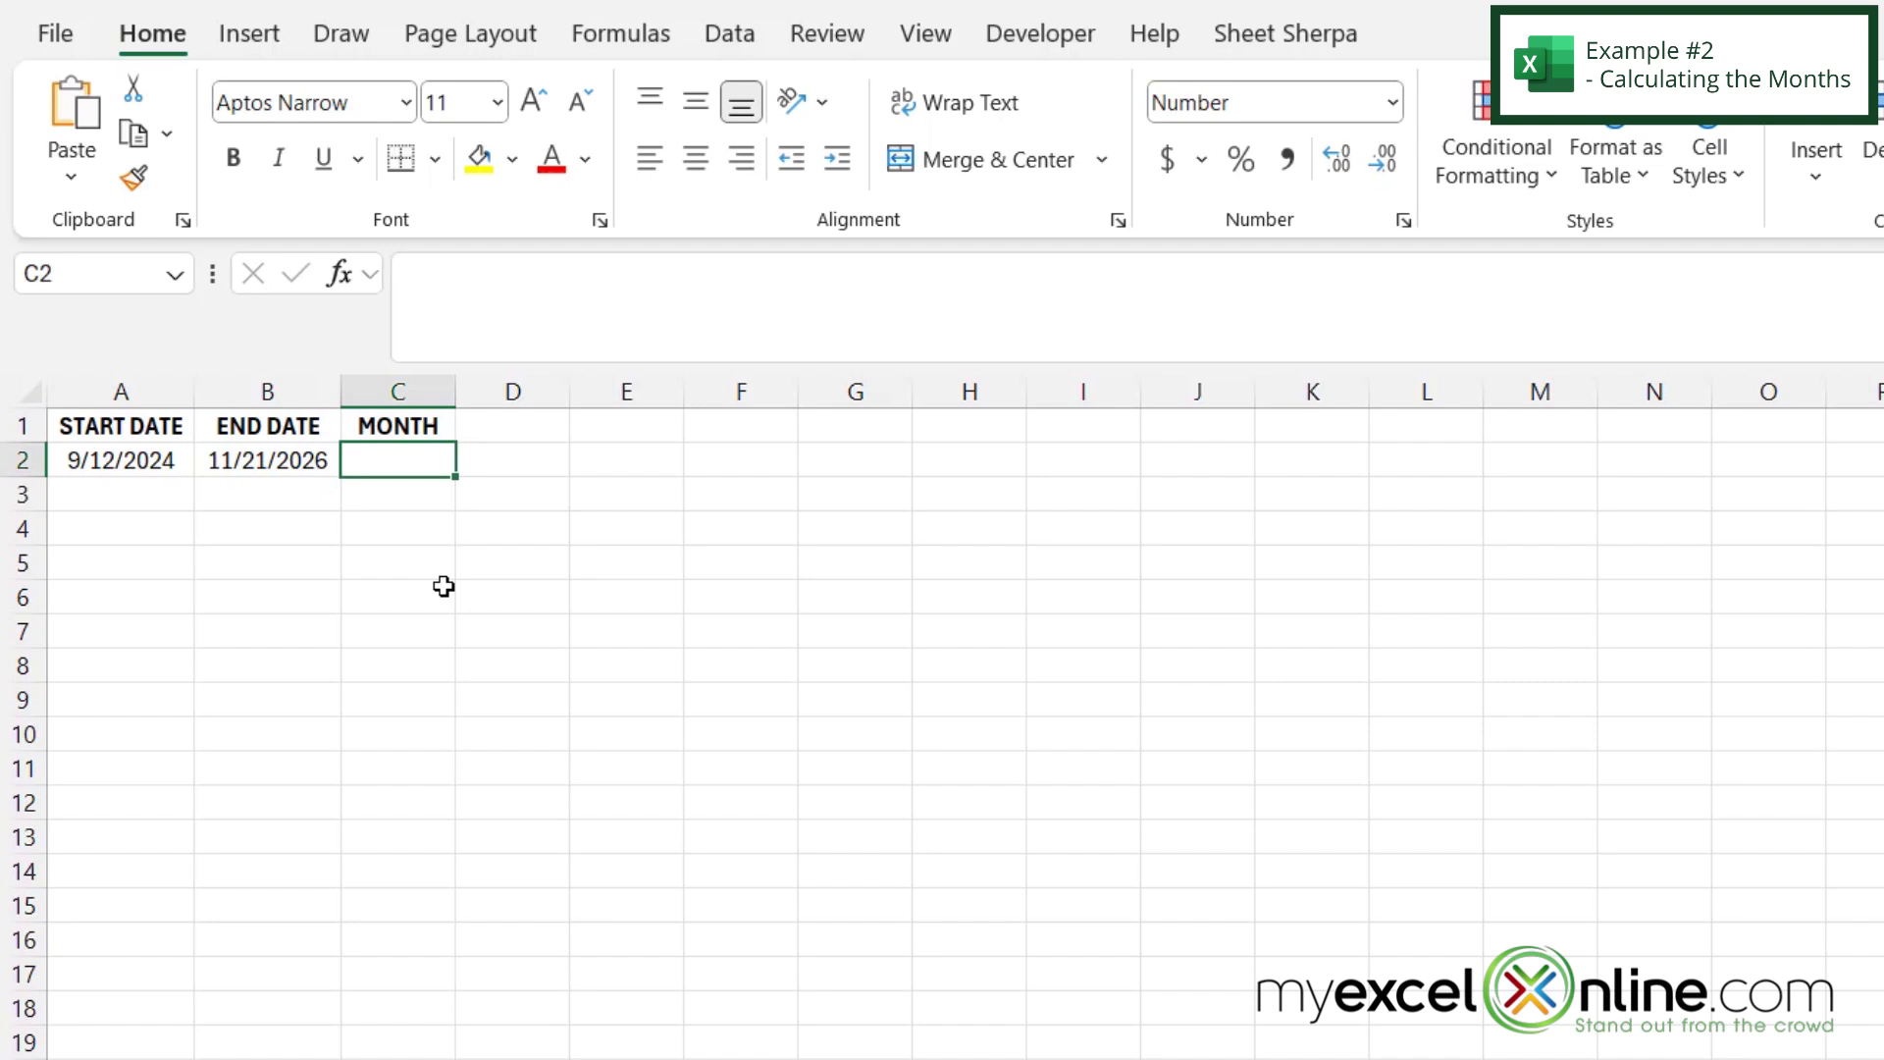
pyautogui.write('=dat')
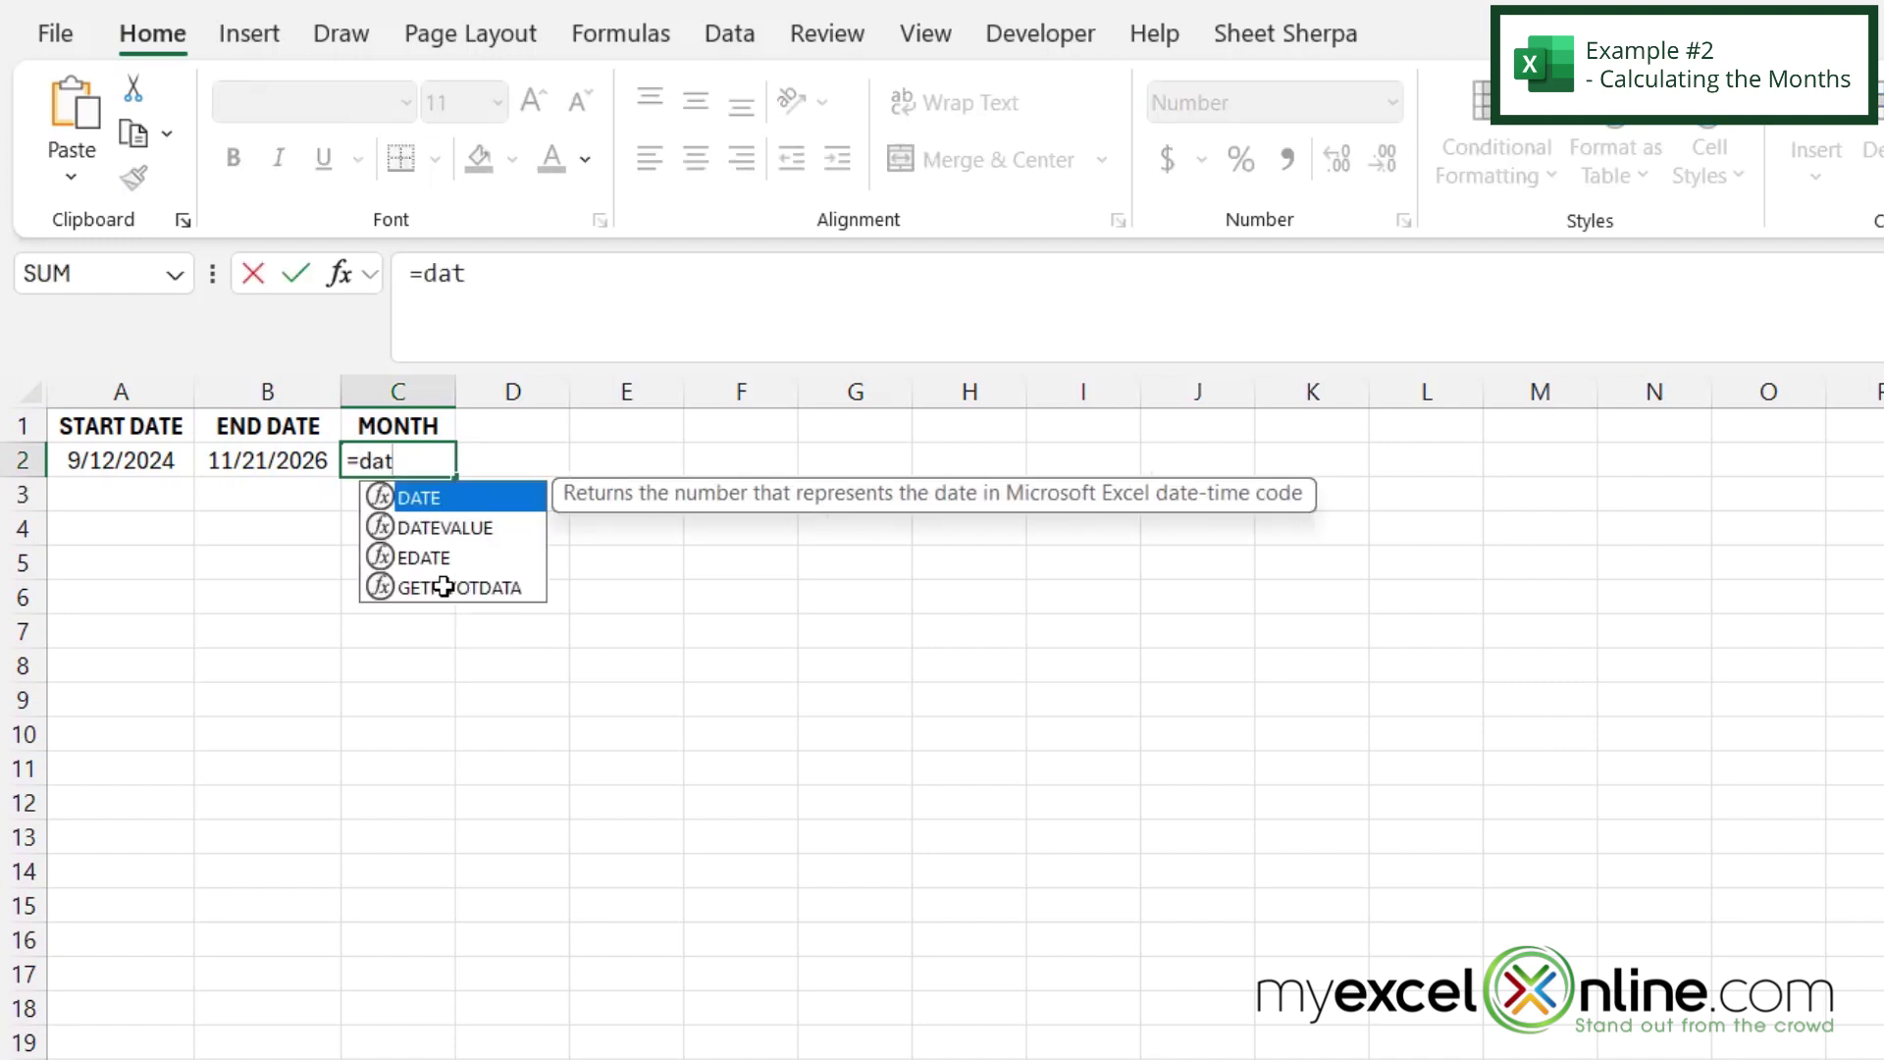
pyautogui.write('edif(')
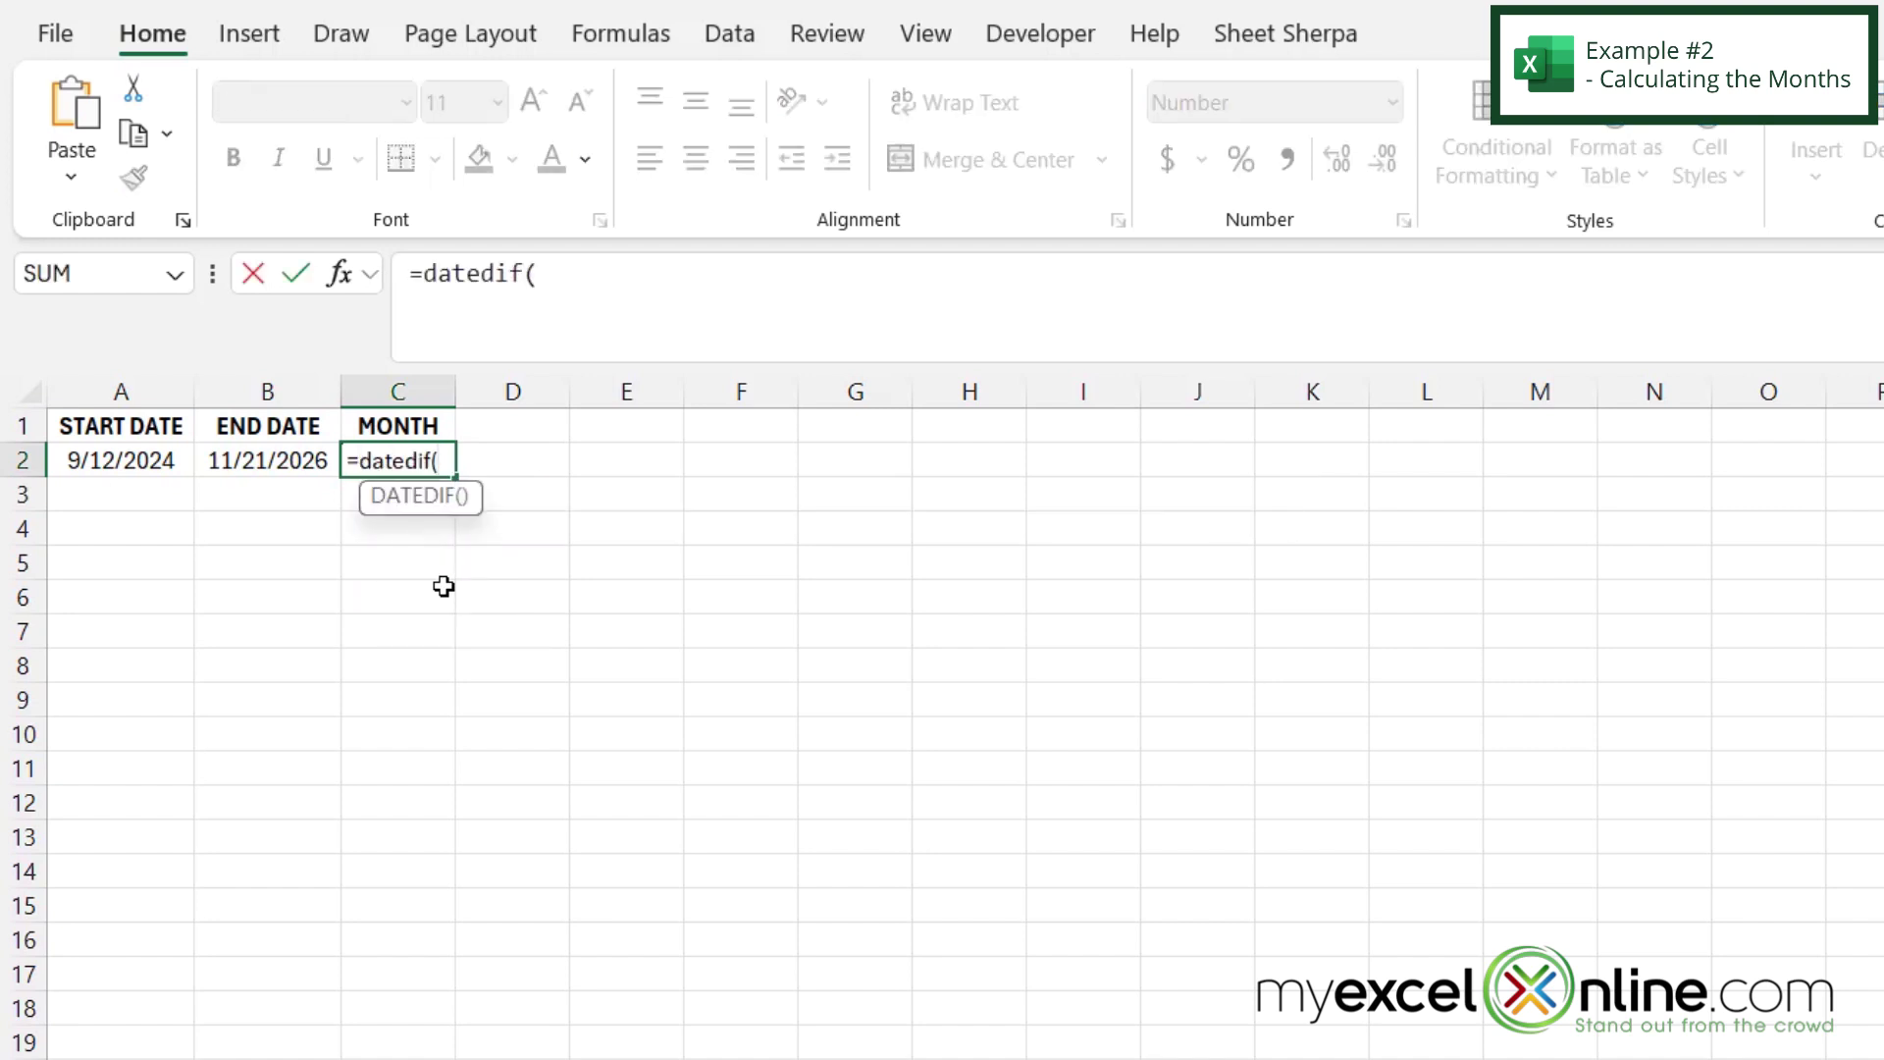
# Enter =DATEDIF(A2,B2,"m") in C2 so it returns 26 whole months
pyautogui.click(132, 460)
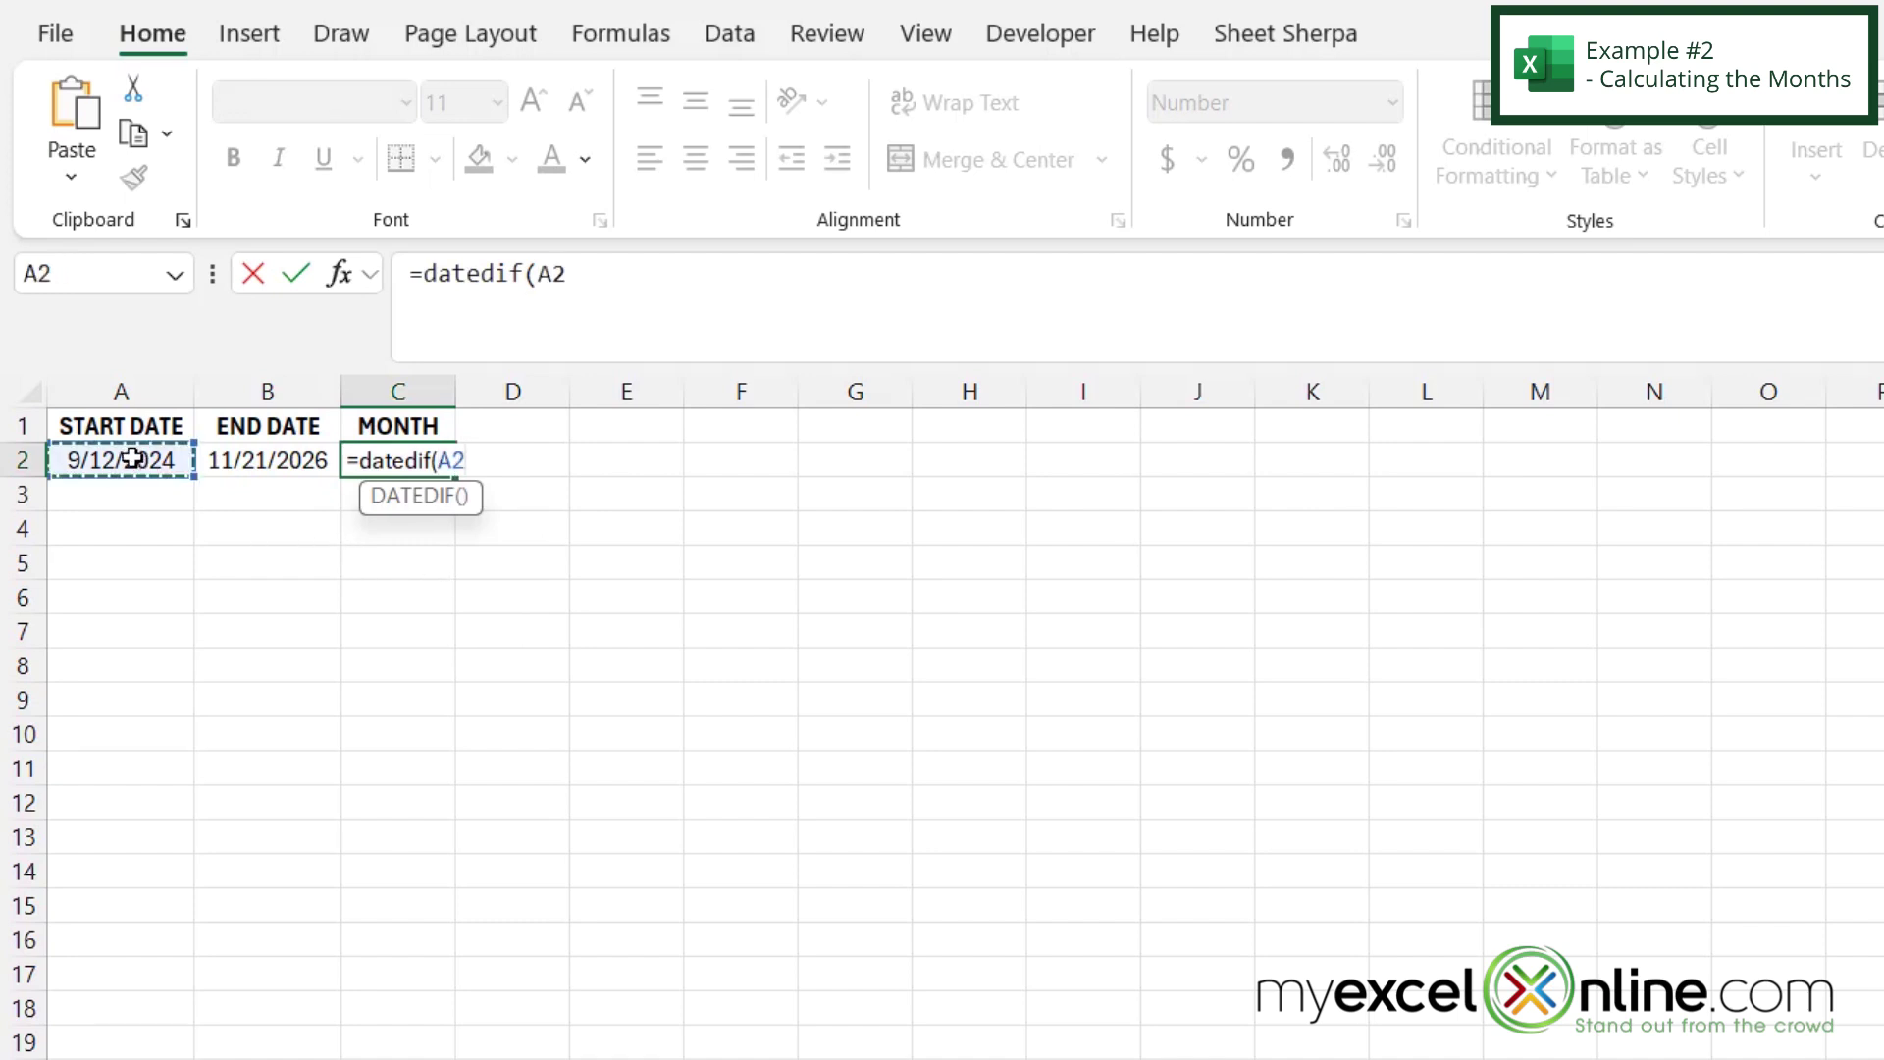
pyautogui.write(',')
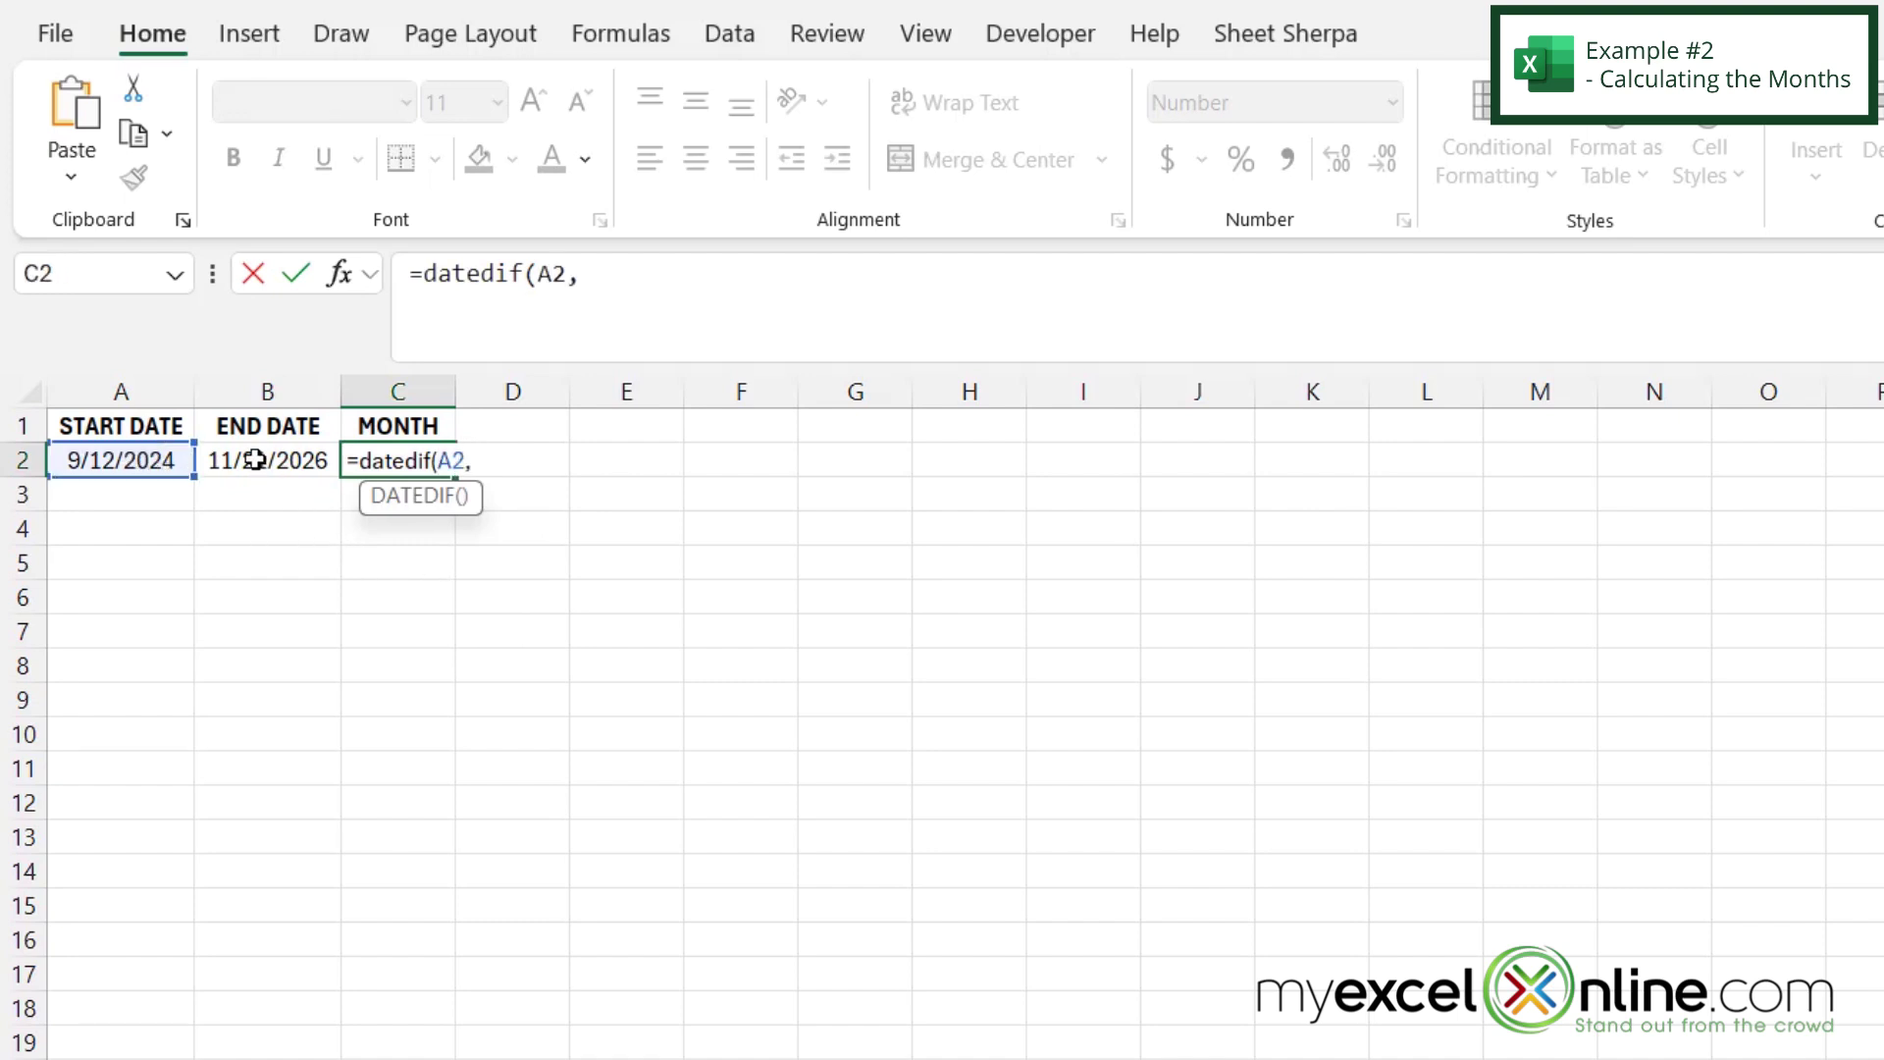
pyautogui.click(255, 459)
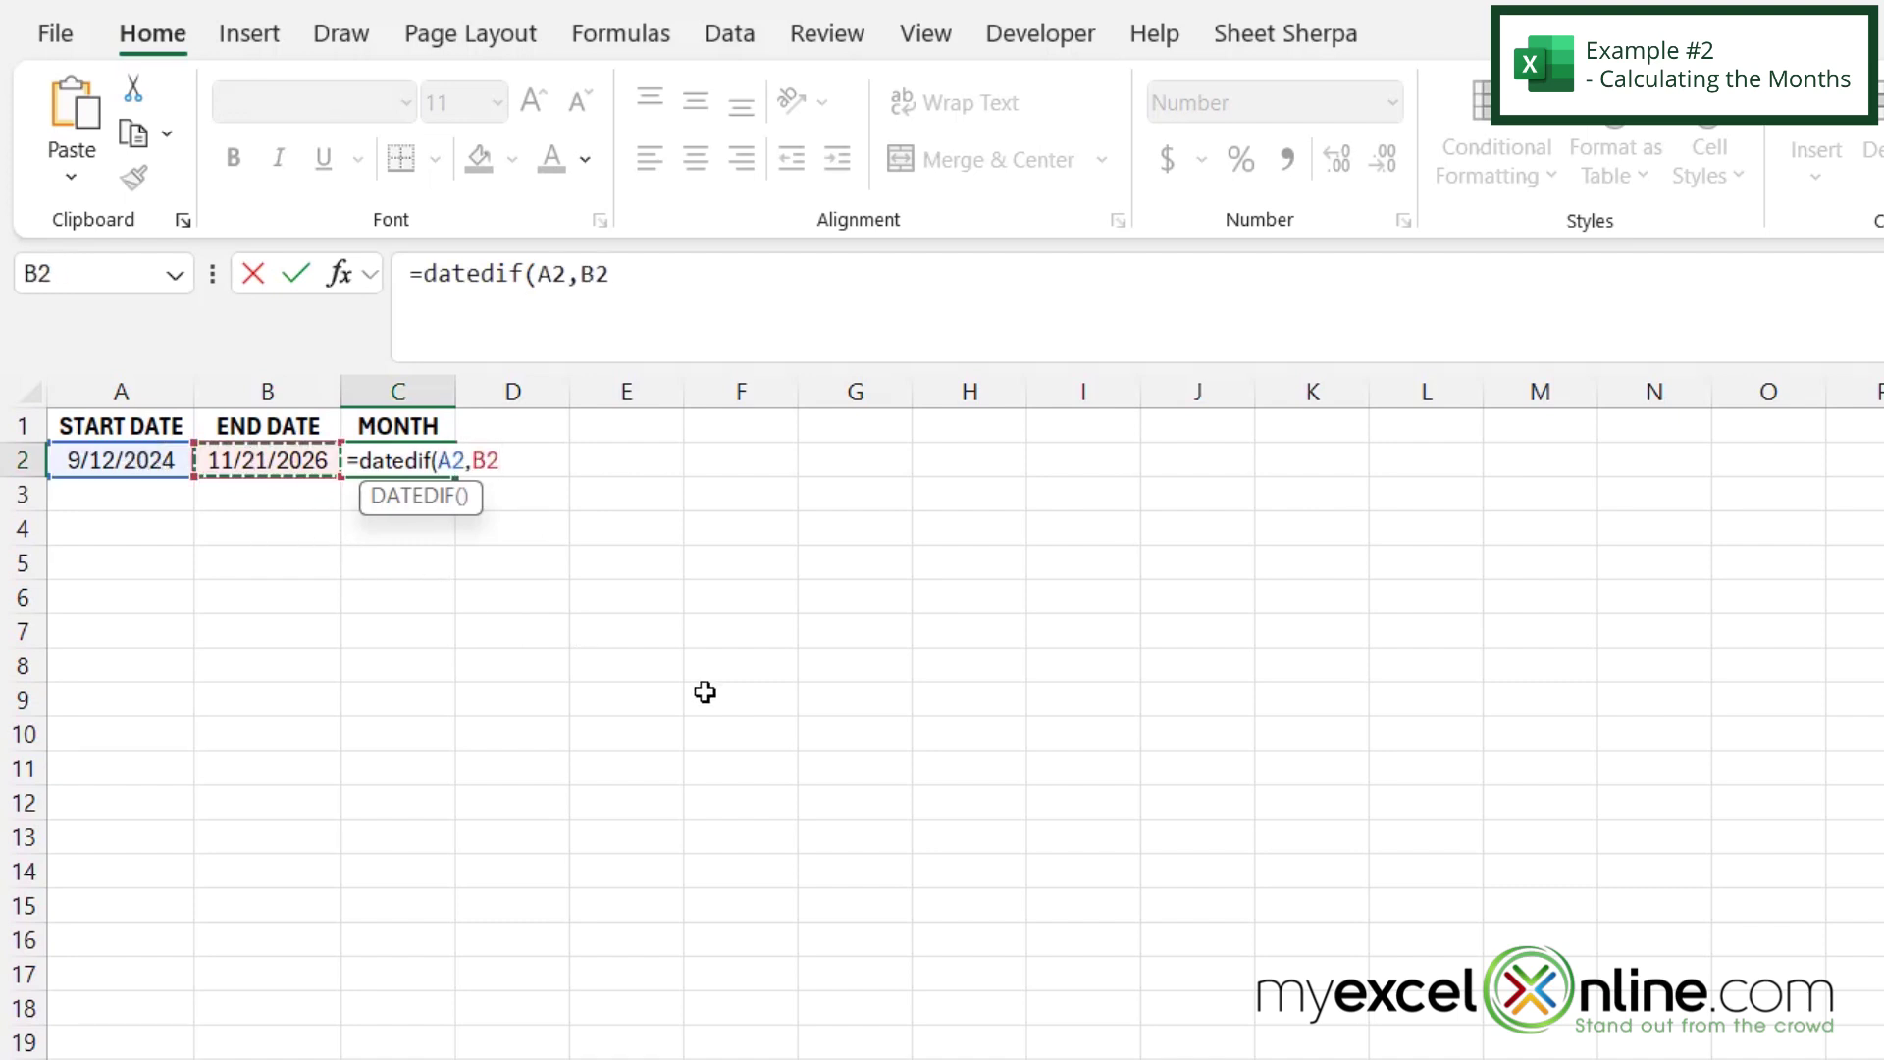
pyautogui.write(',"m')
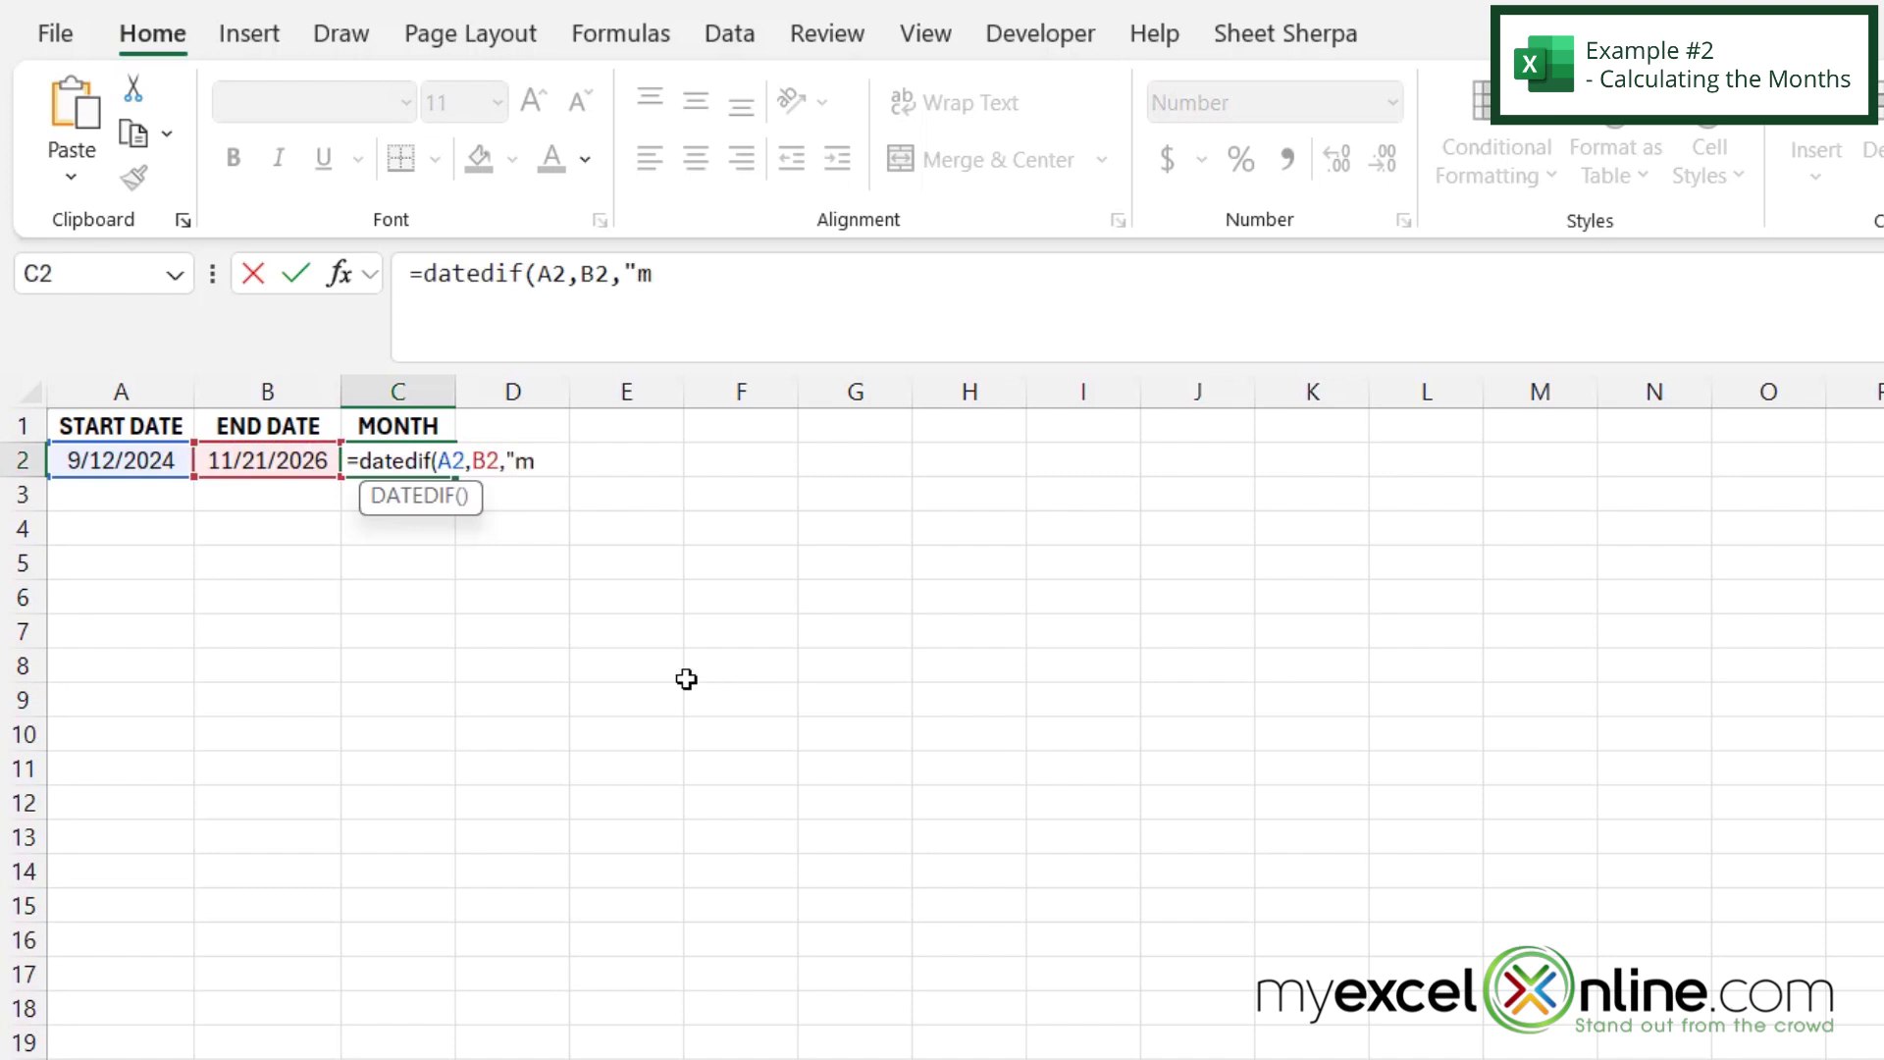
pyautogui.write('"')
pyautogui.write(')')
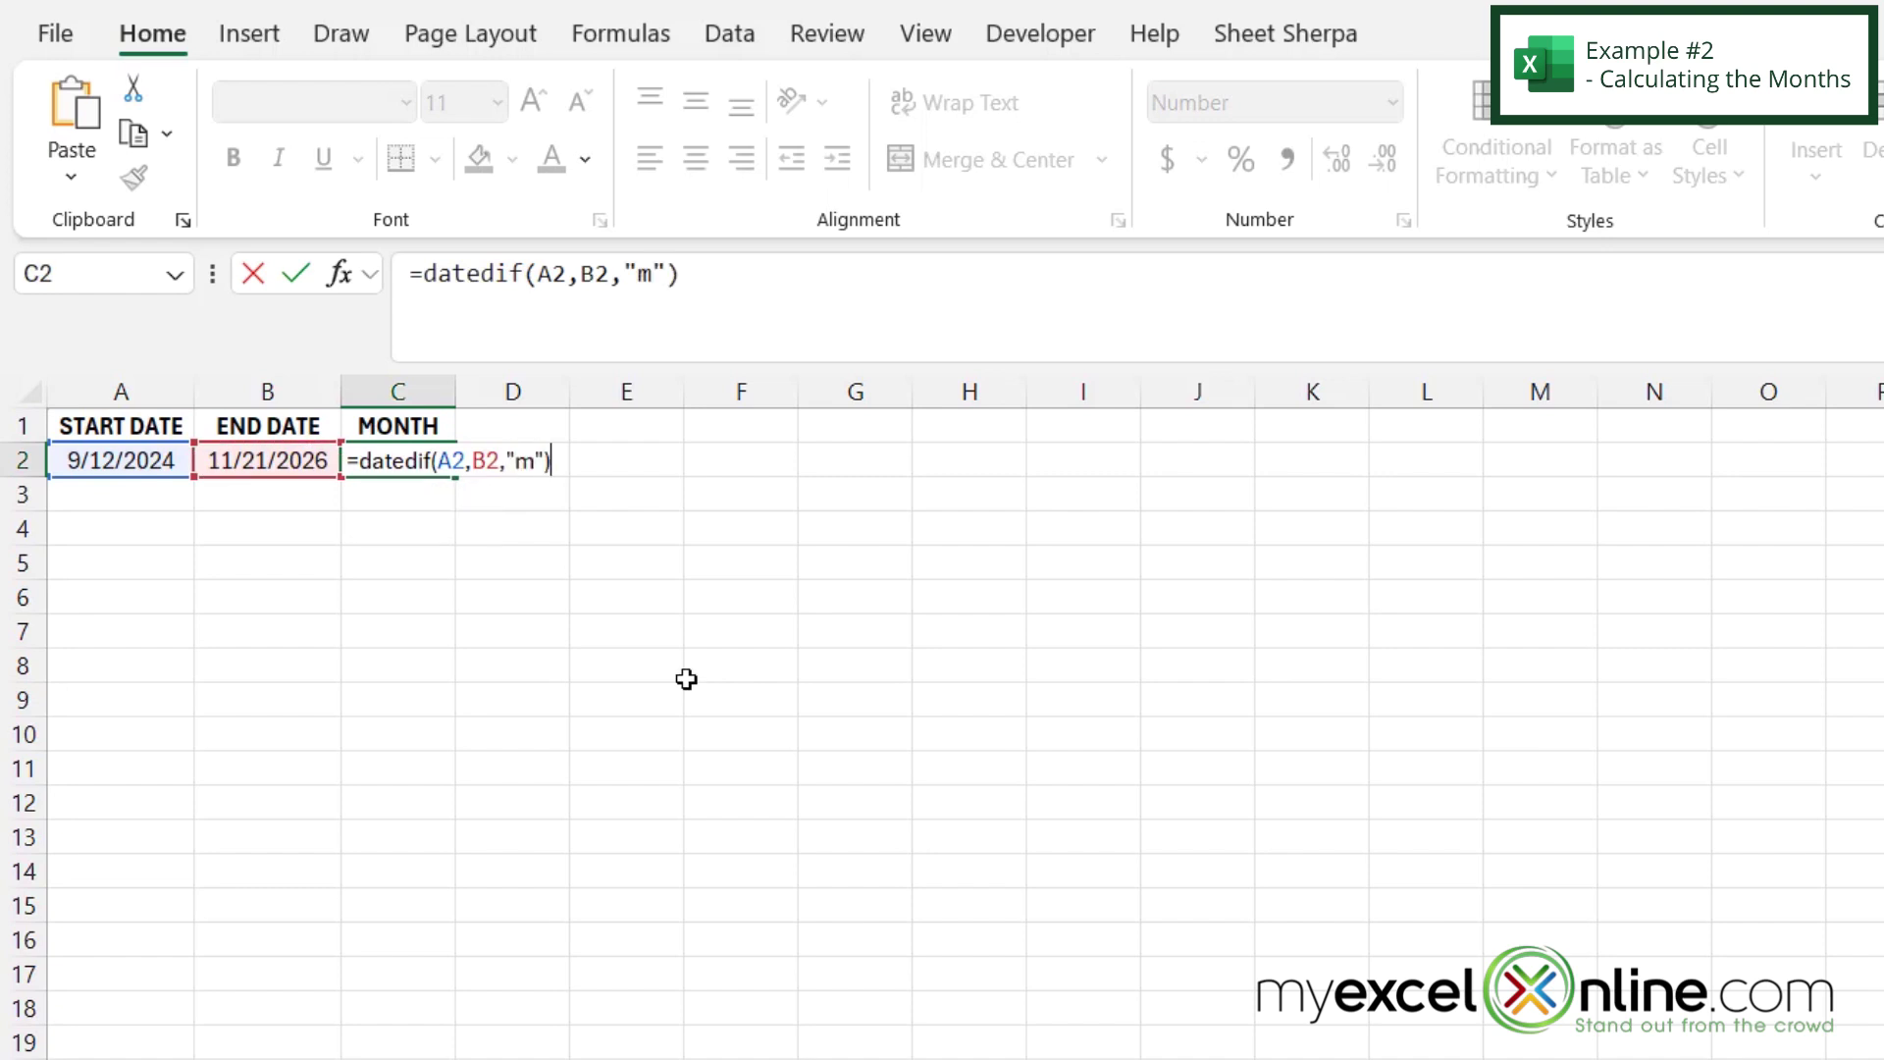
pyautogui.press('Return')
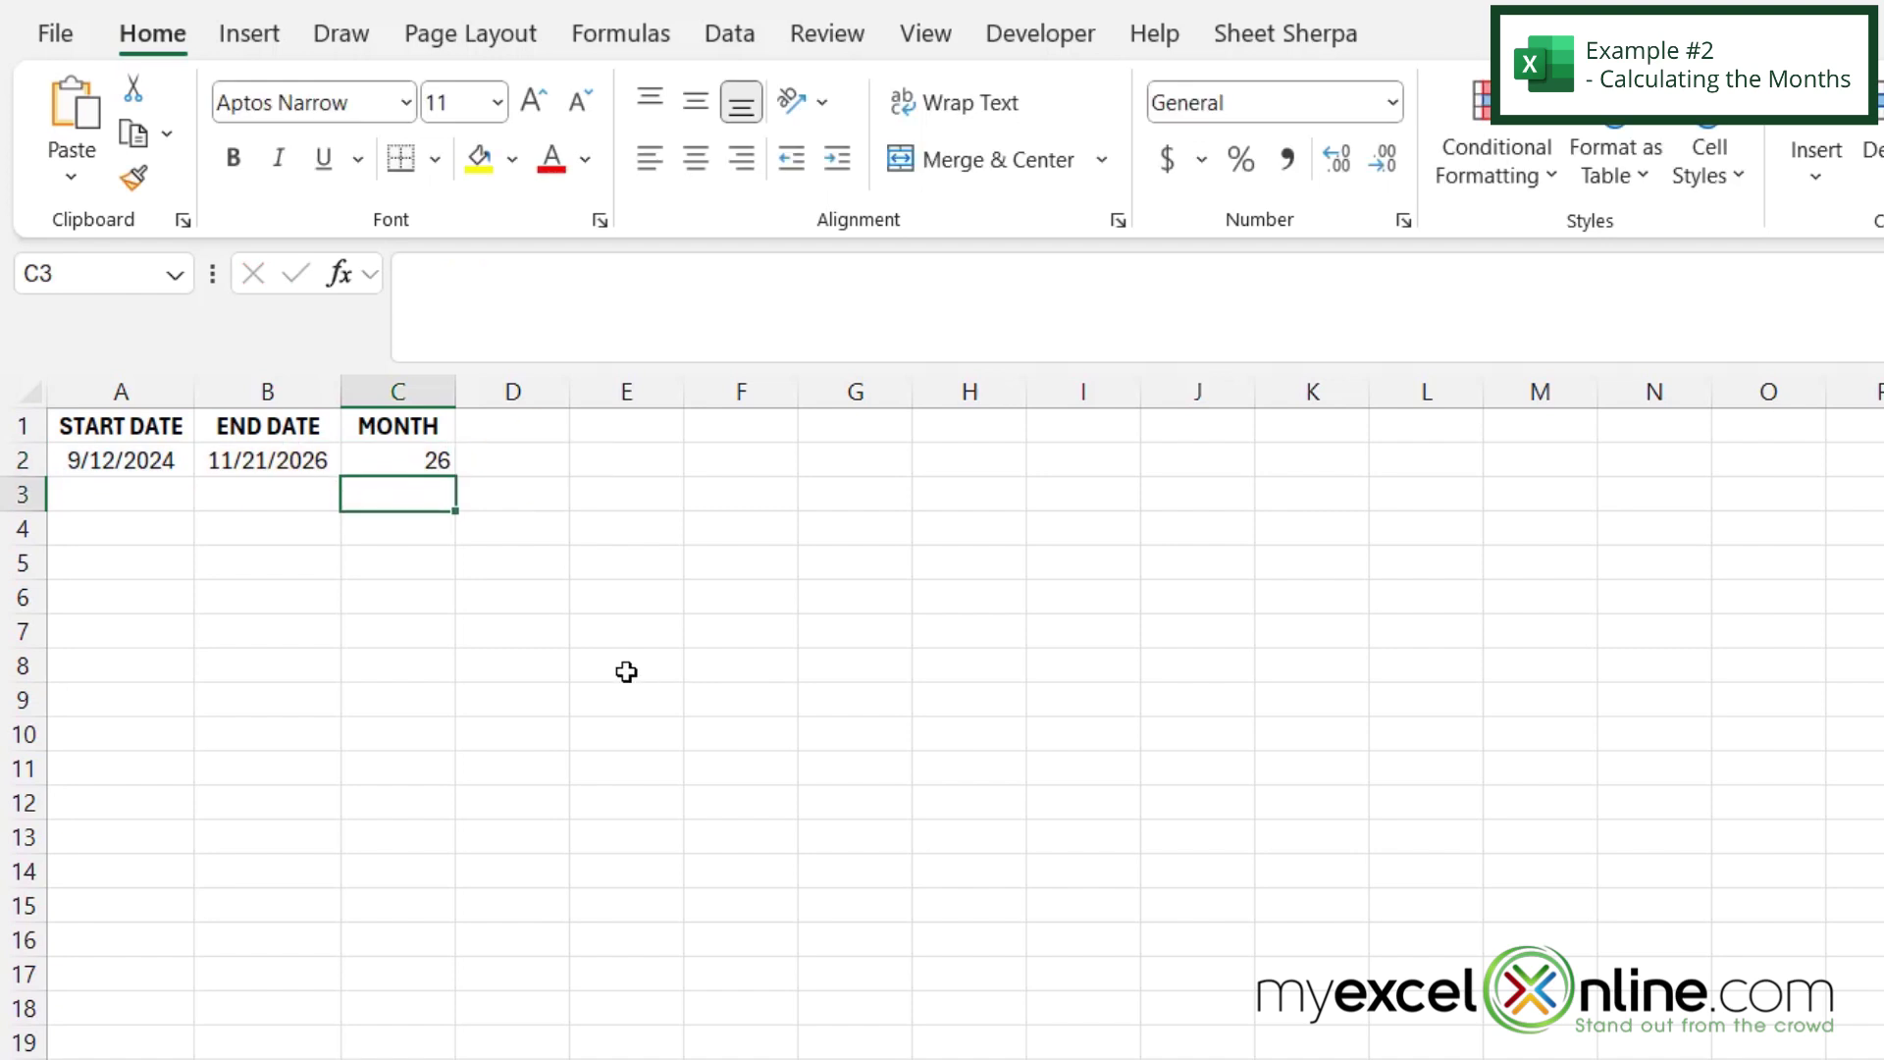
# Change the end date in B2 to 11/1/26 so the MONTH result recalculates to 25
pyautogui.click(260, 460)
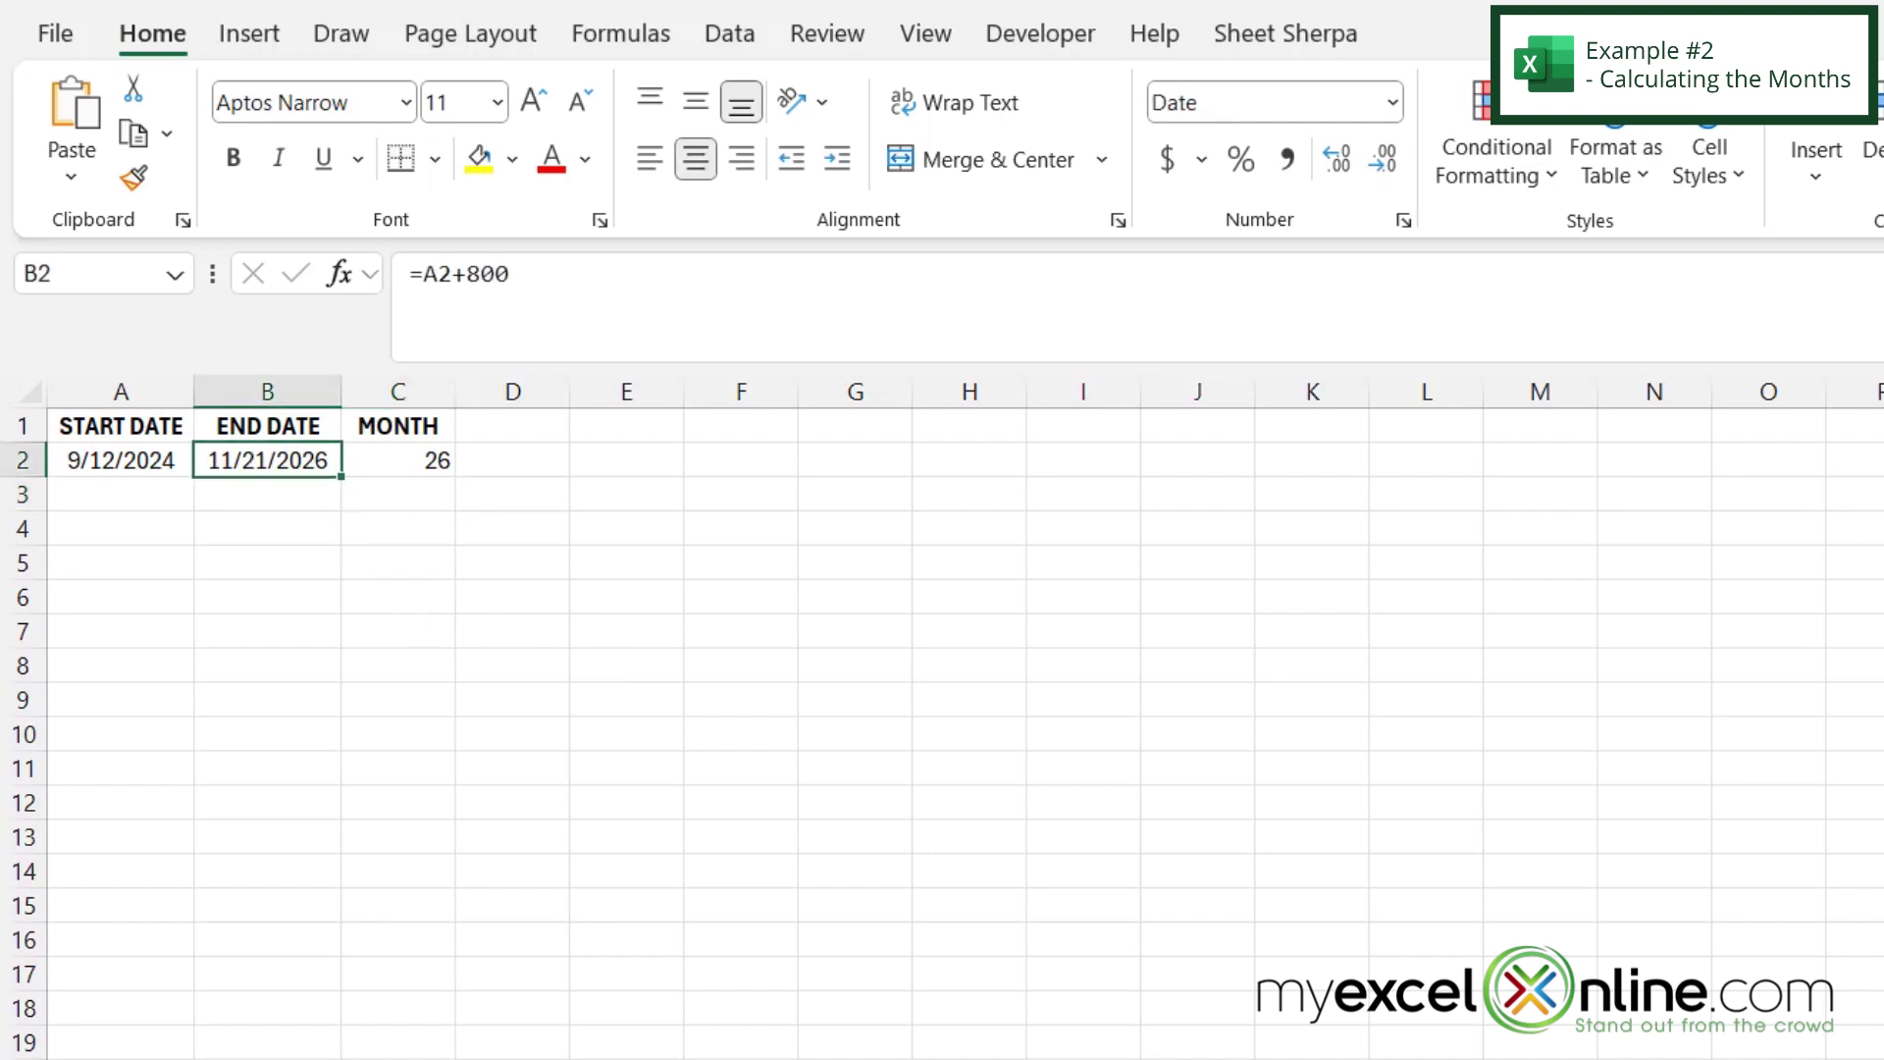
pyautogui.write('11/1/')
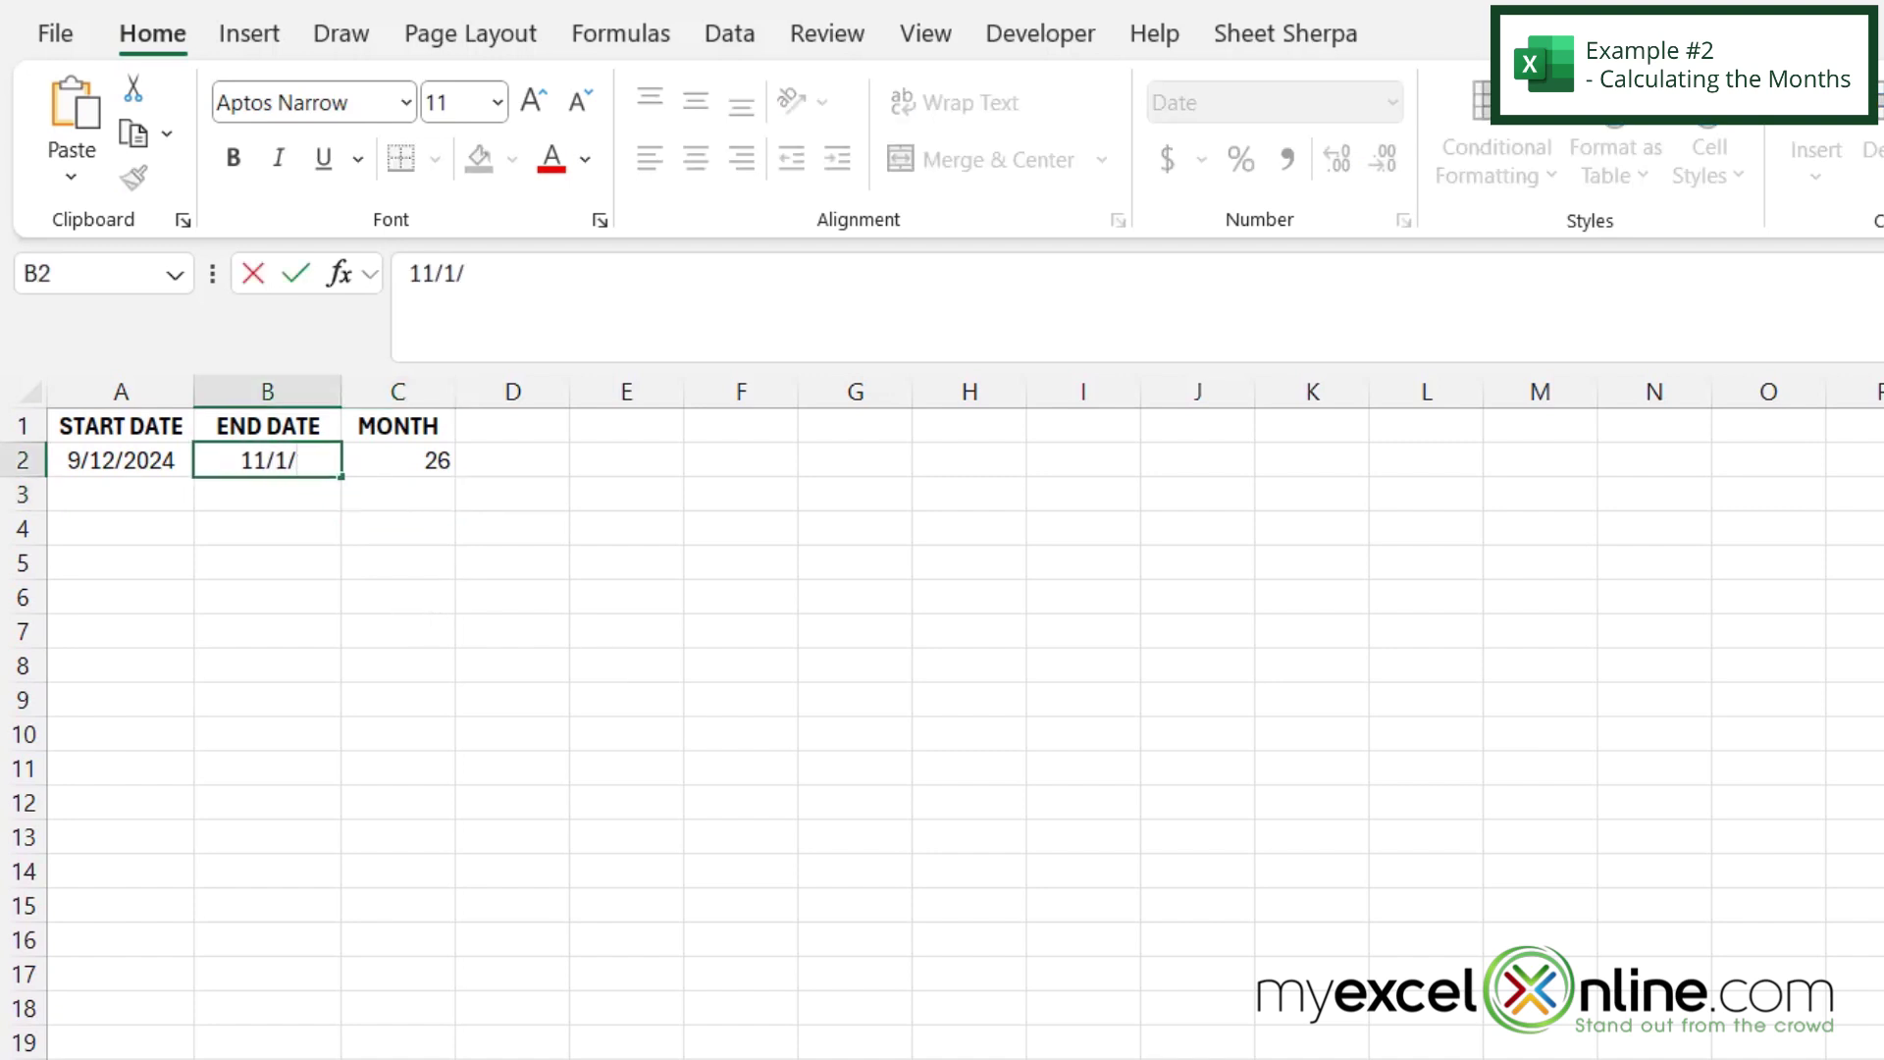
pyautogui.write('26')
pyautogui.press('Return')
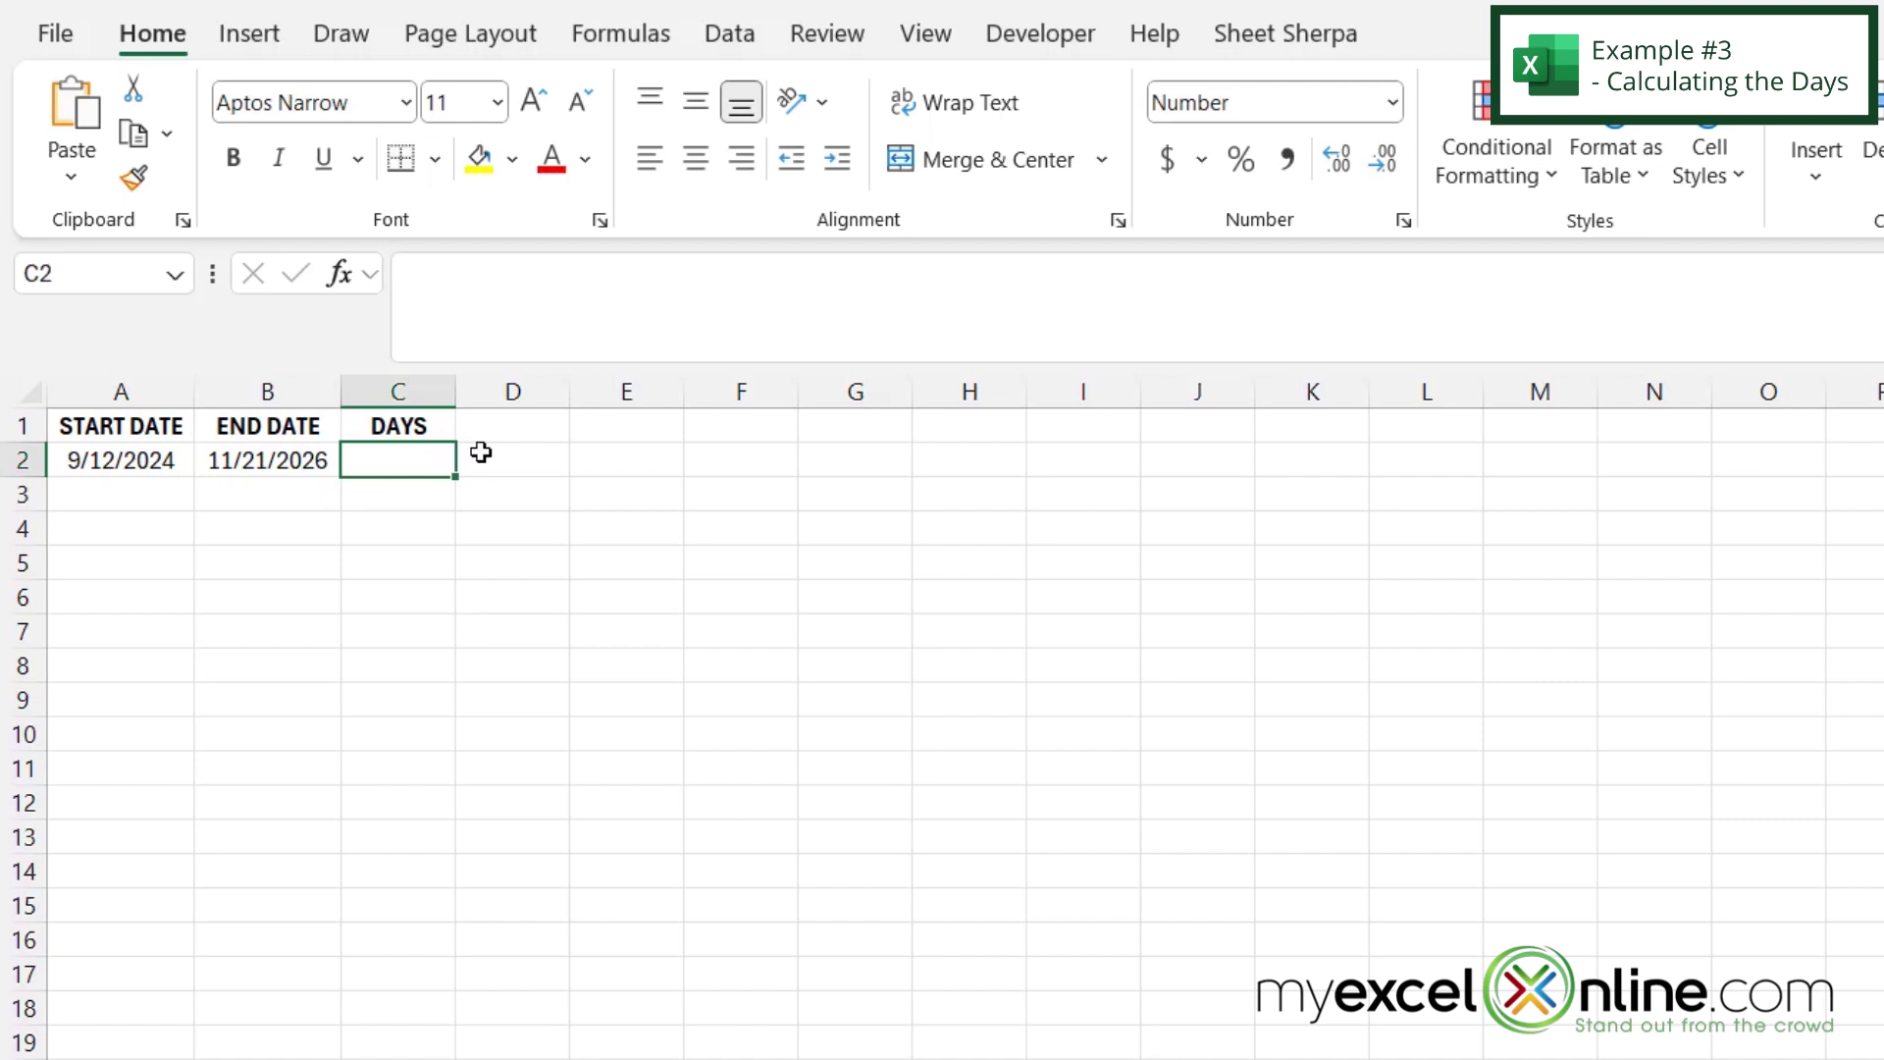
pyautogui.write('=datedif')
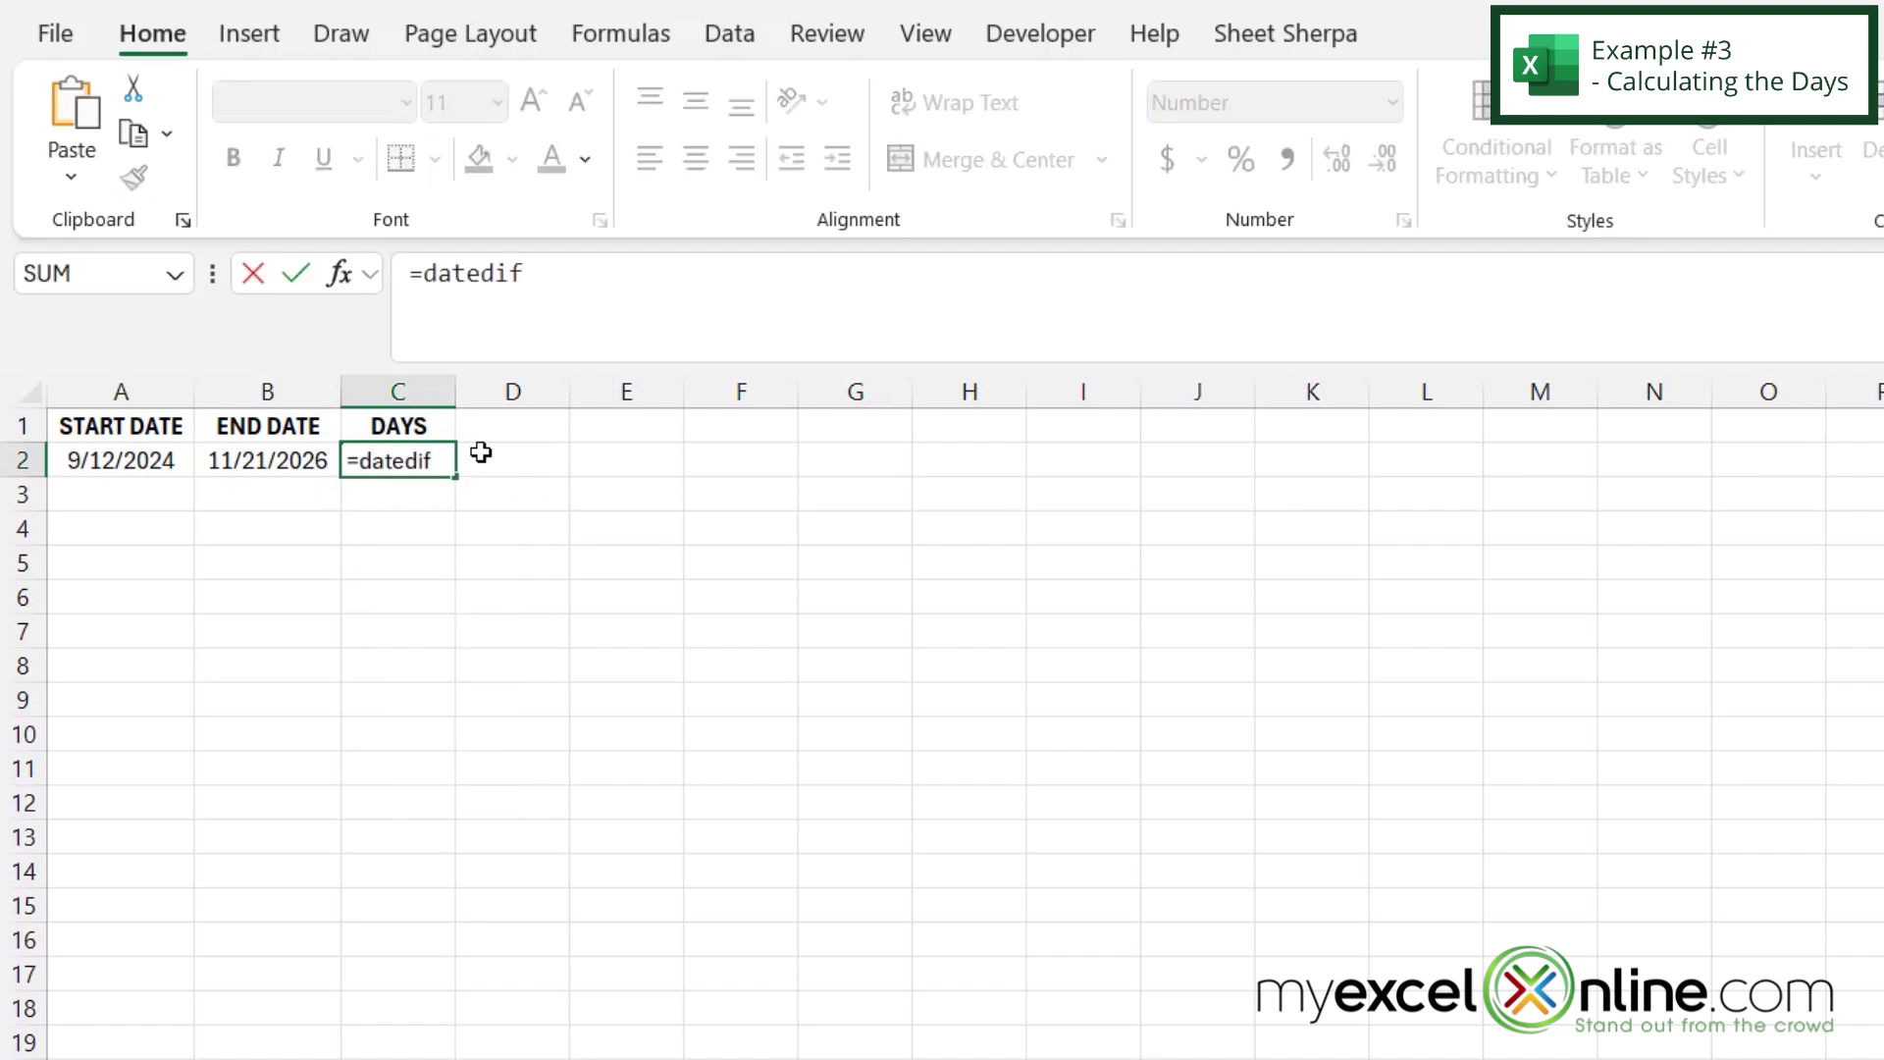
pyautogui.write('(')
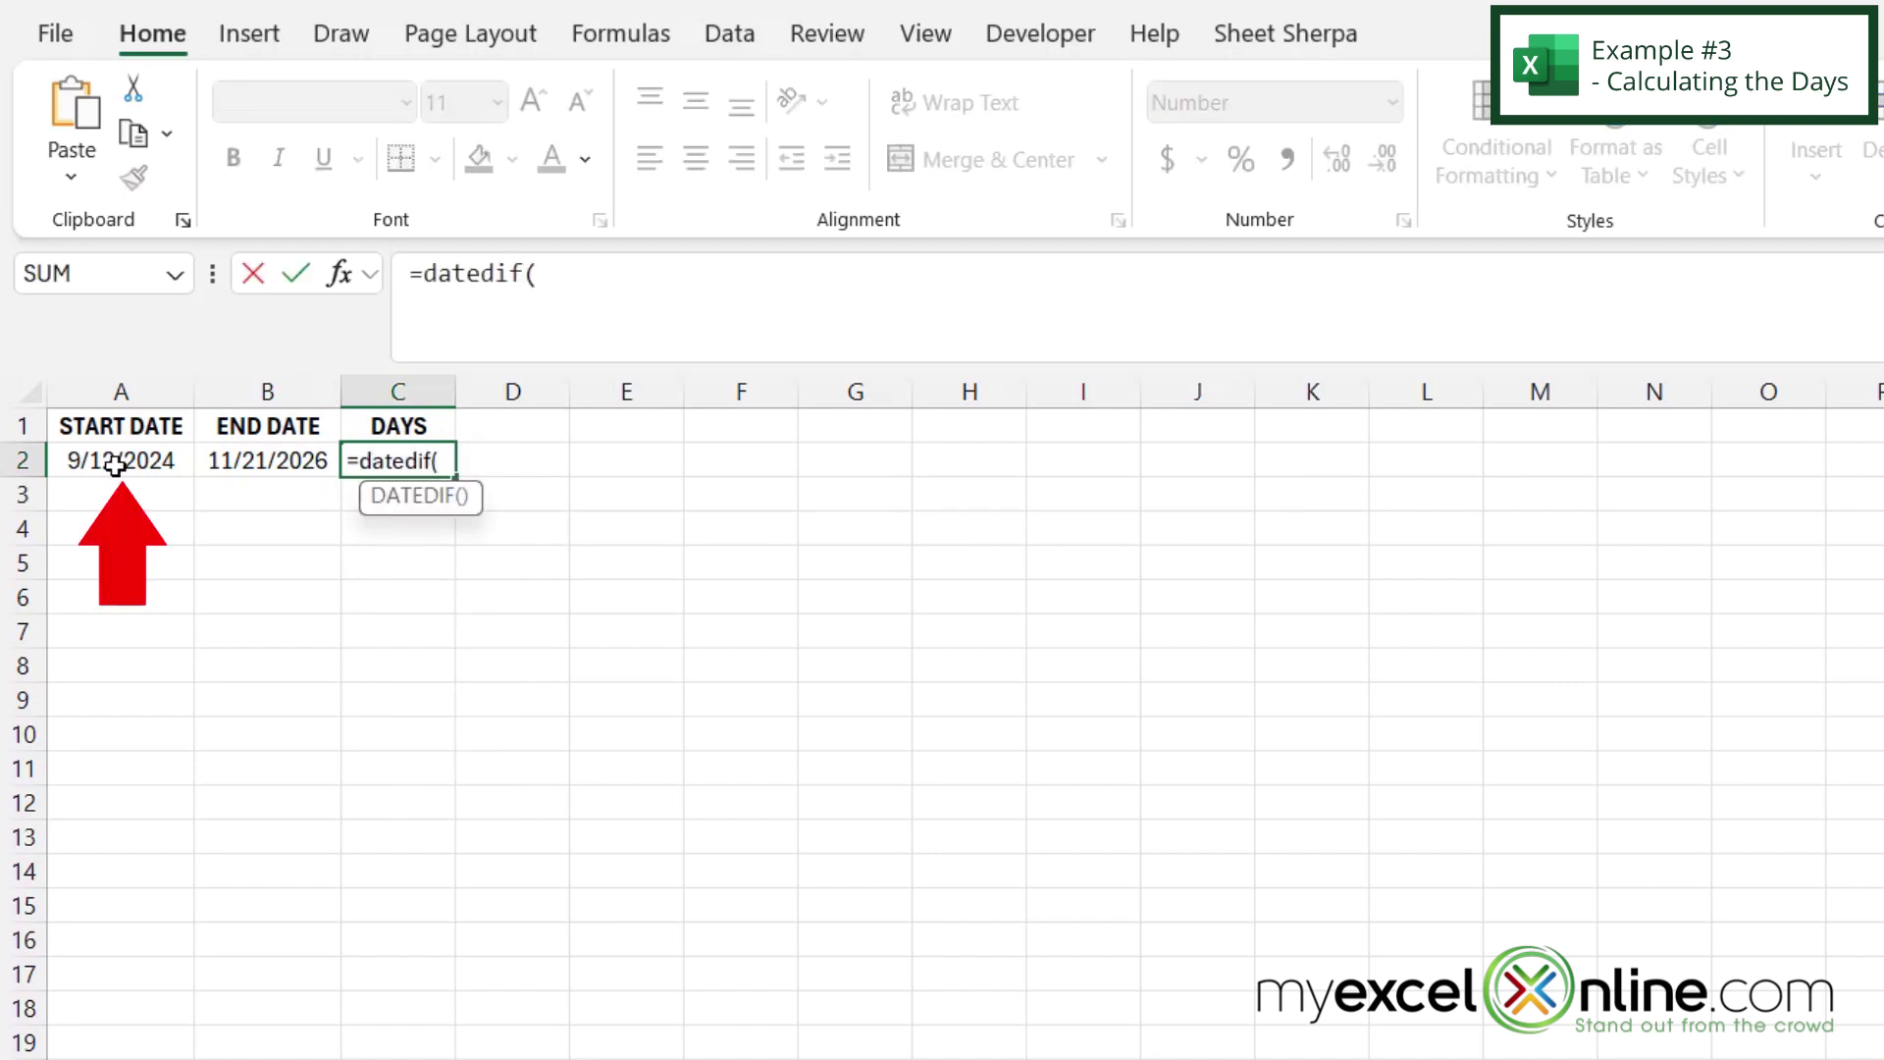
# Enter =DATEDIF(A2,B2,"d") in C2 under DAYS so it returns 800 days
pyautogui.click(116, 466)
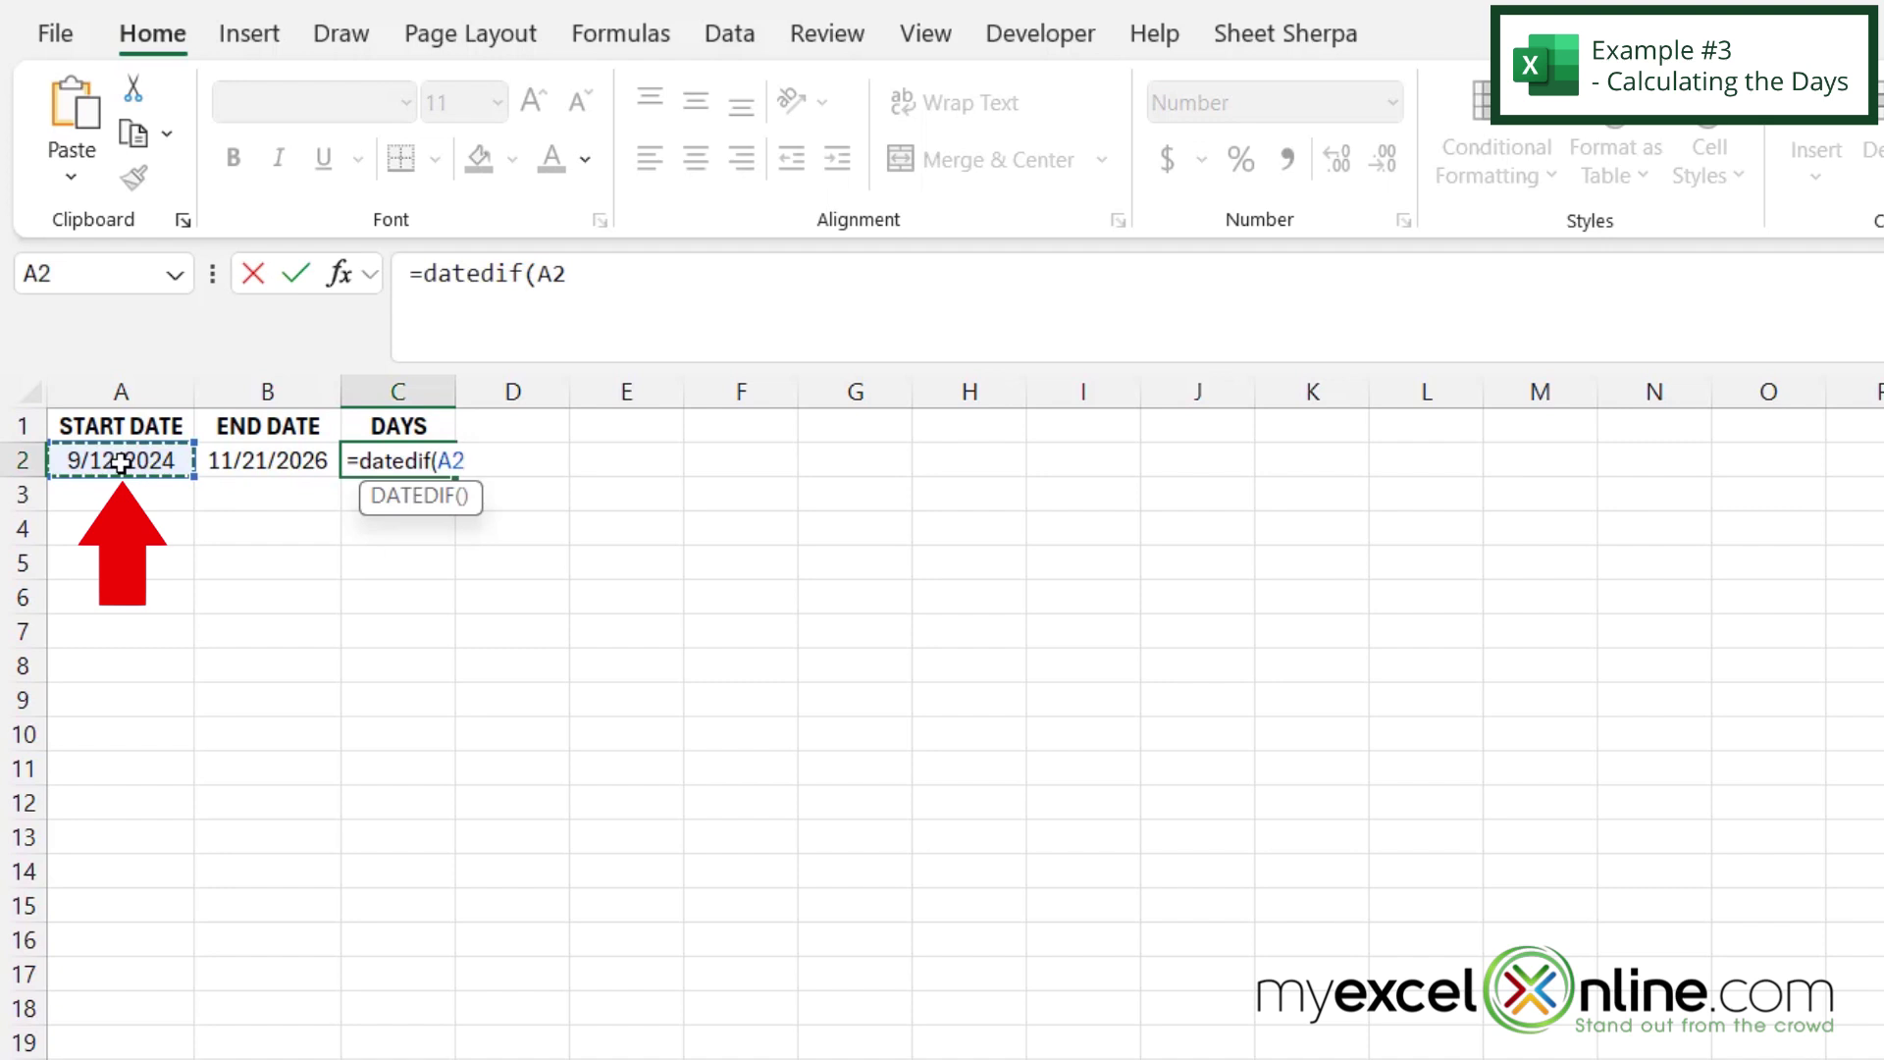
pyautogui.write(',')
pyautogui.click(229, 461)
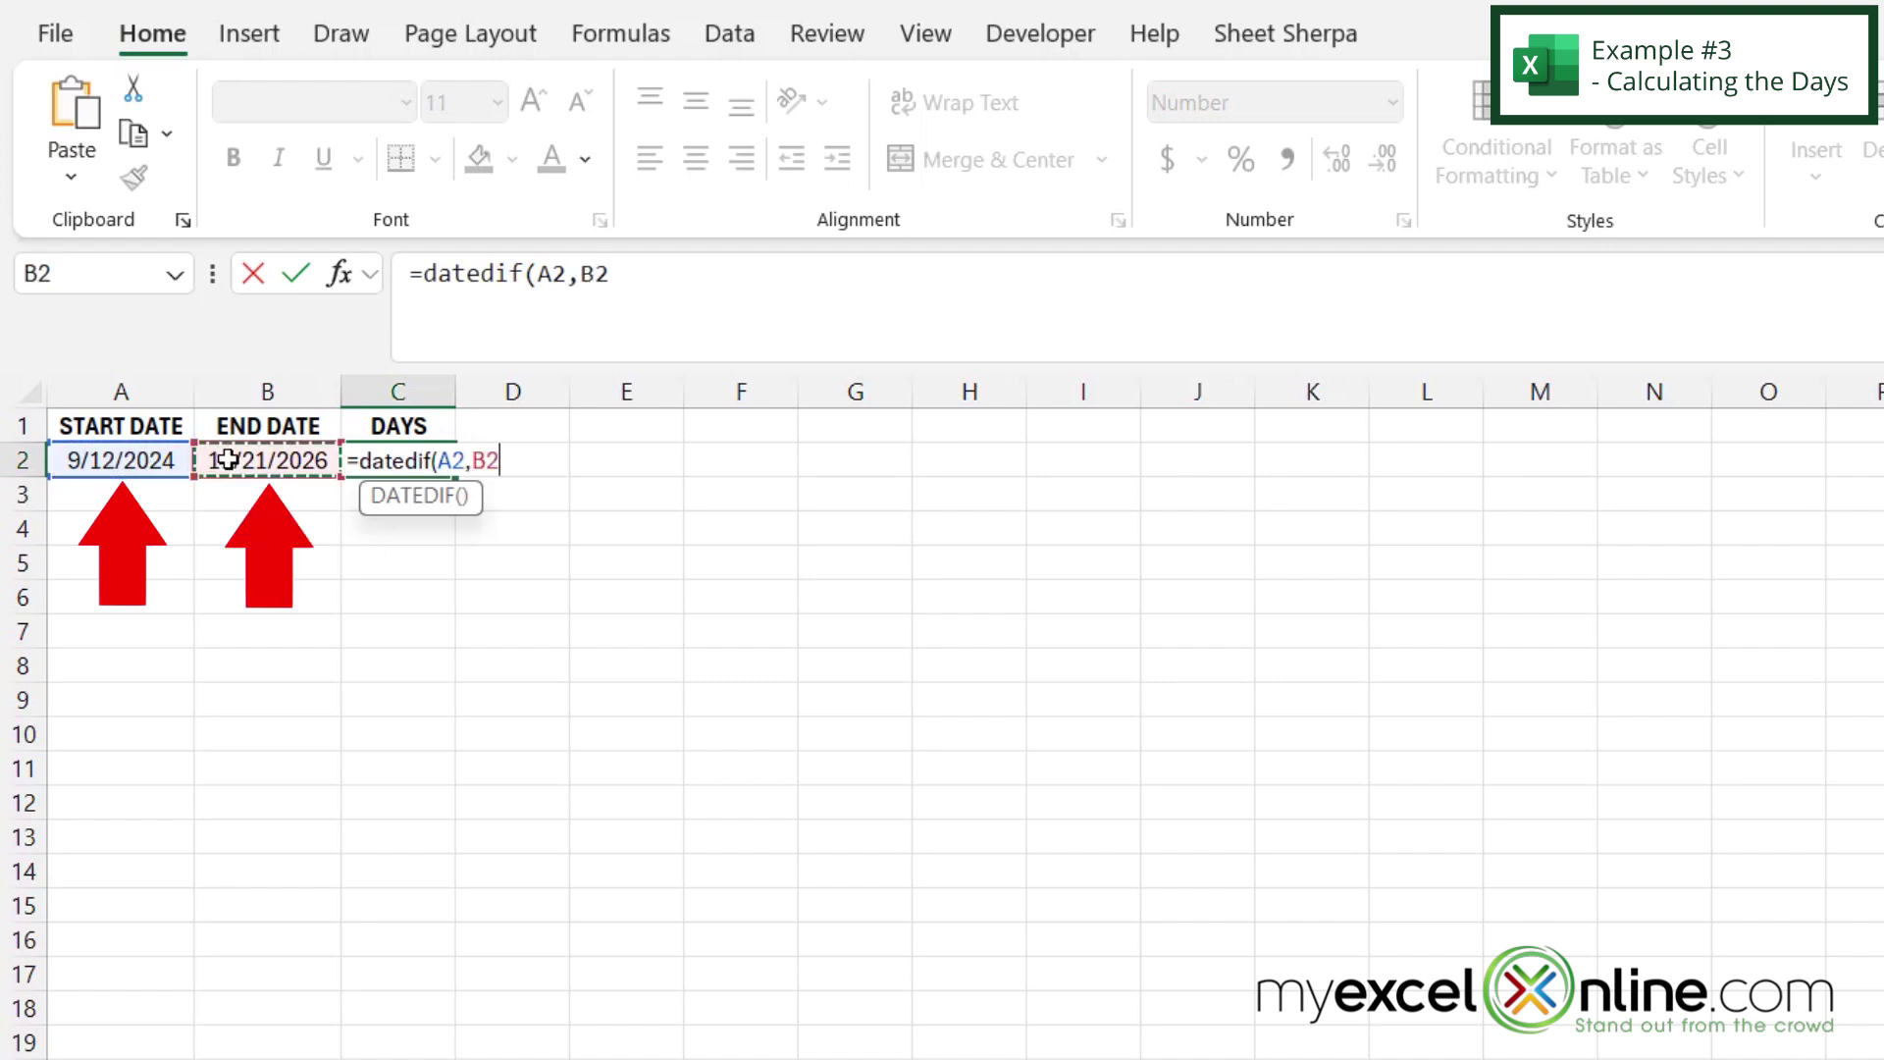
pyautogui.write(',')
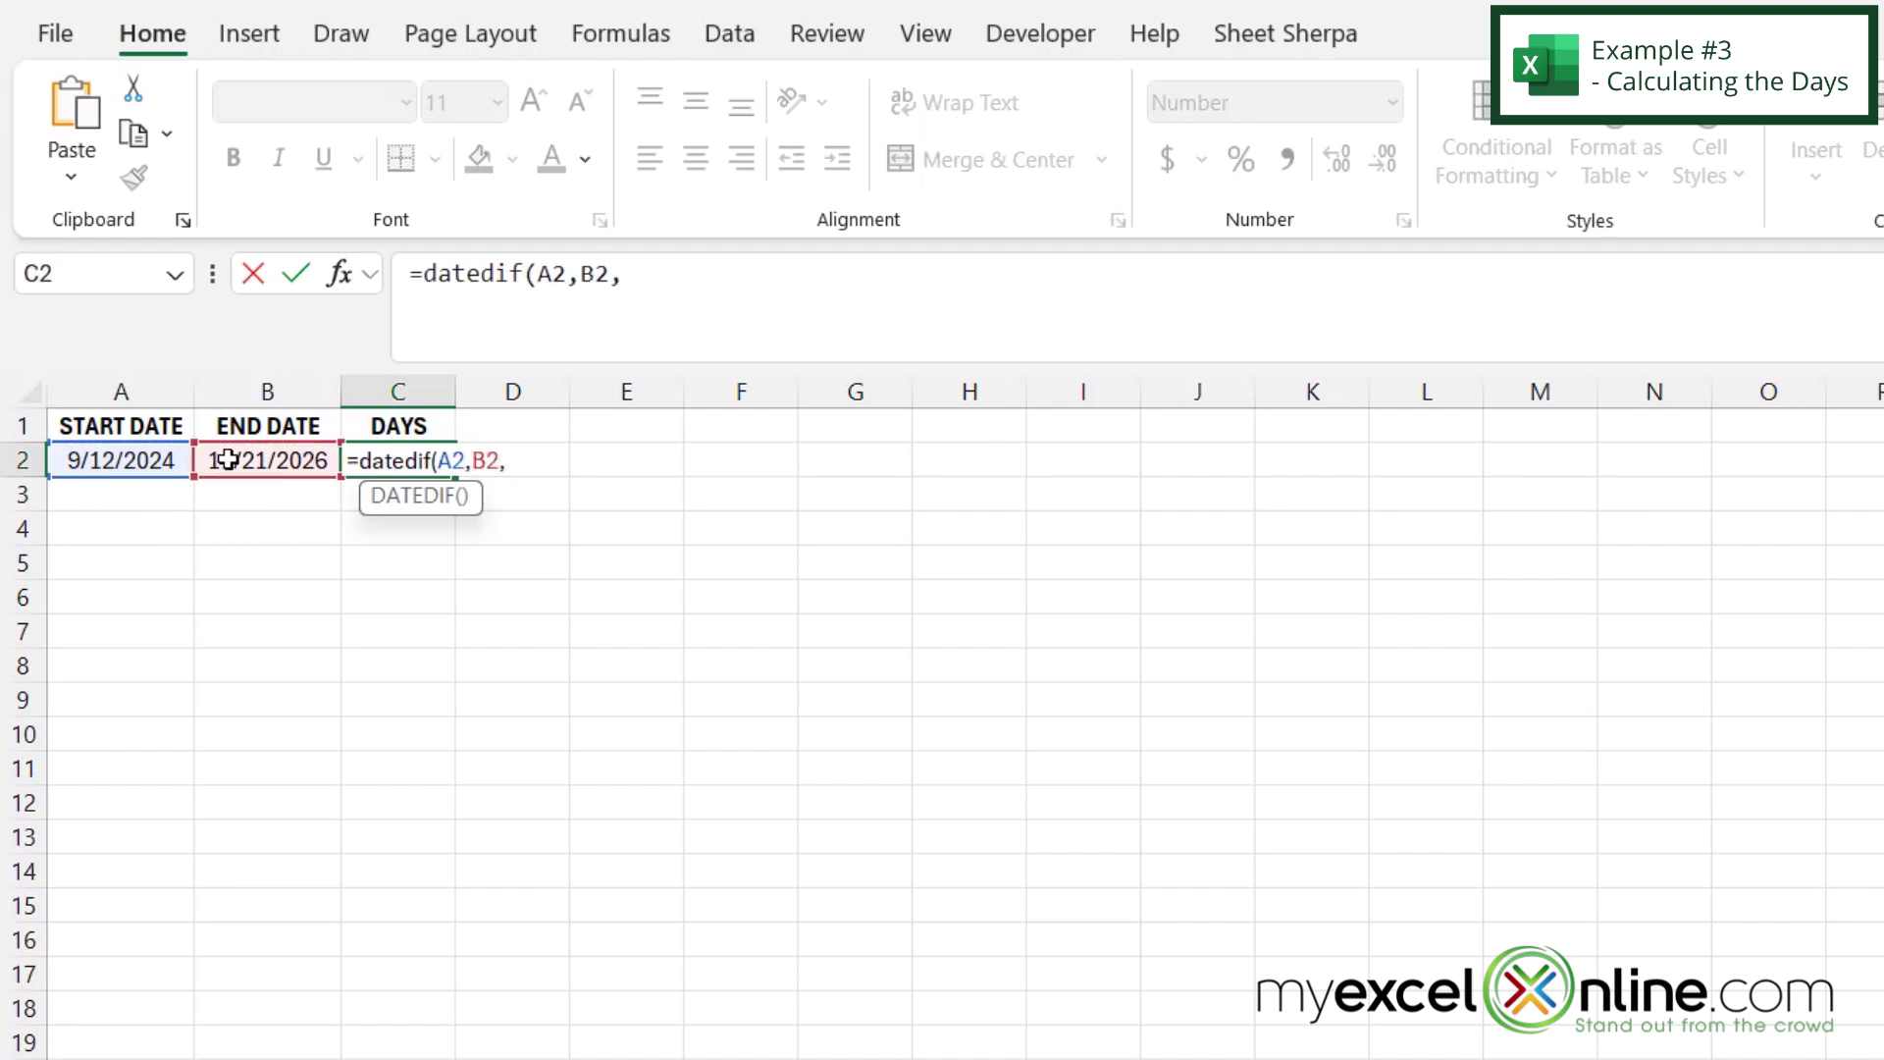
pyautogui.write('"d"')
pyautogui.write(')')
pyautogui.press('Return')
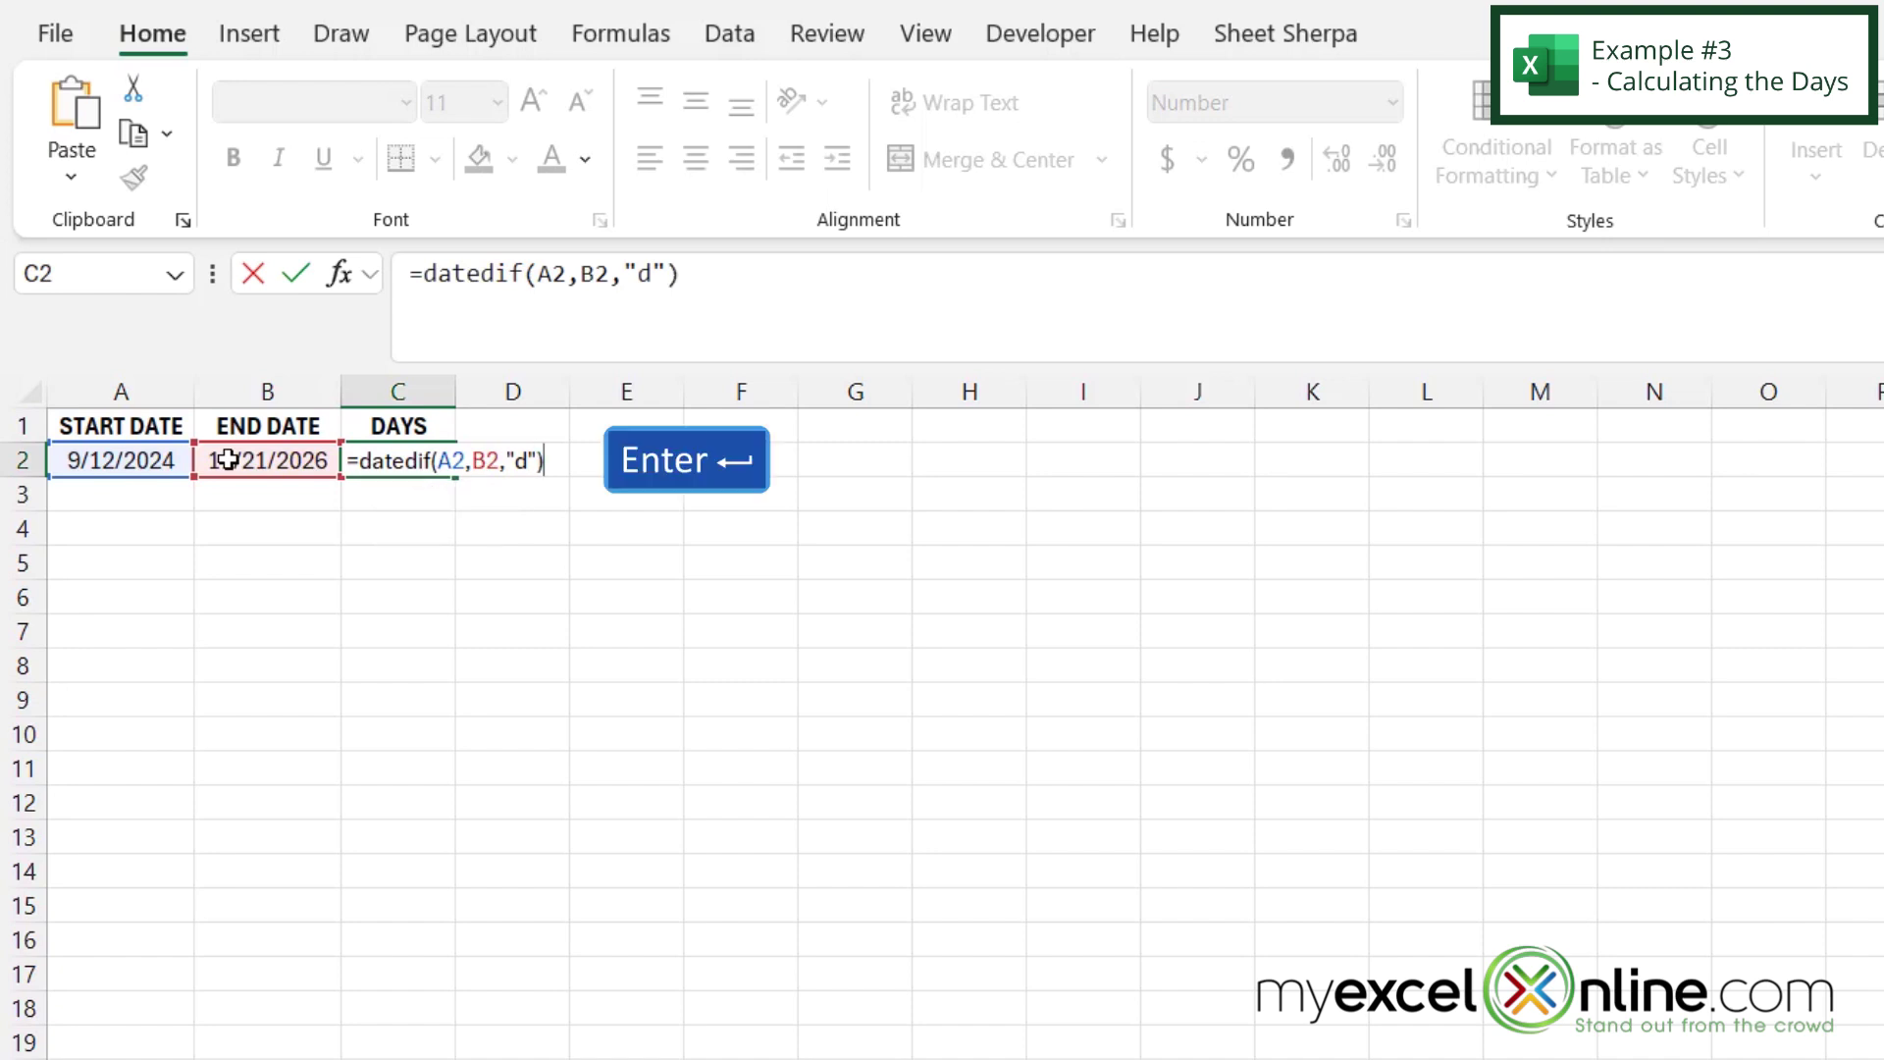